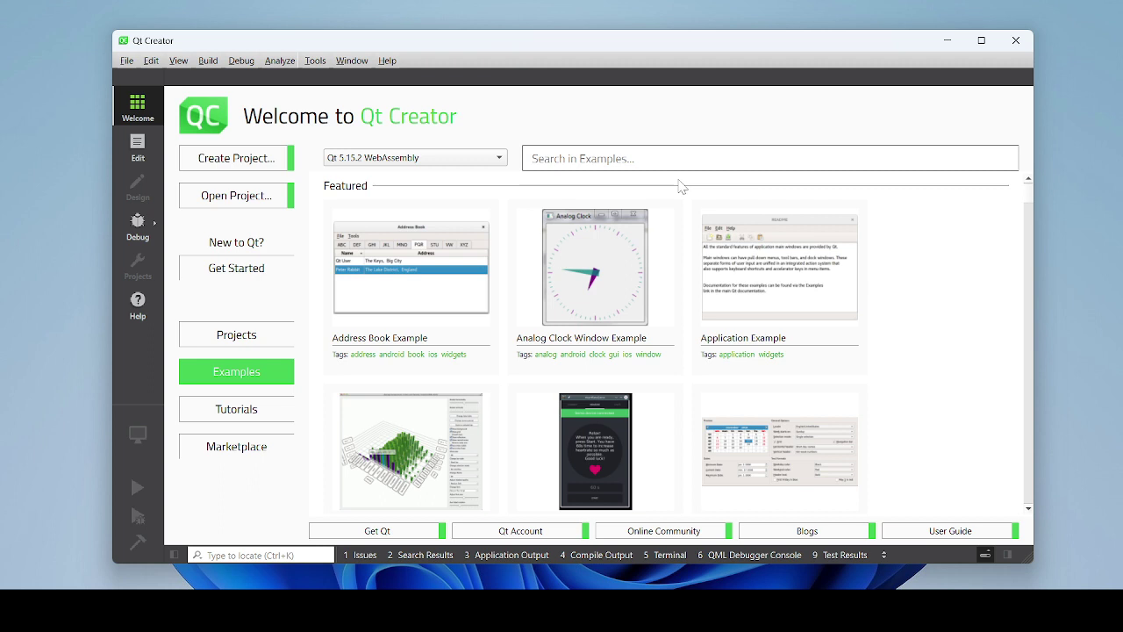
Look over the marketplace offerings and browse the available Qt tutorials, including the Qt Widgets or Qt Quick entry
click(257, 449)
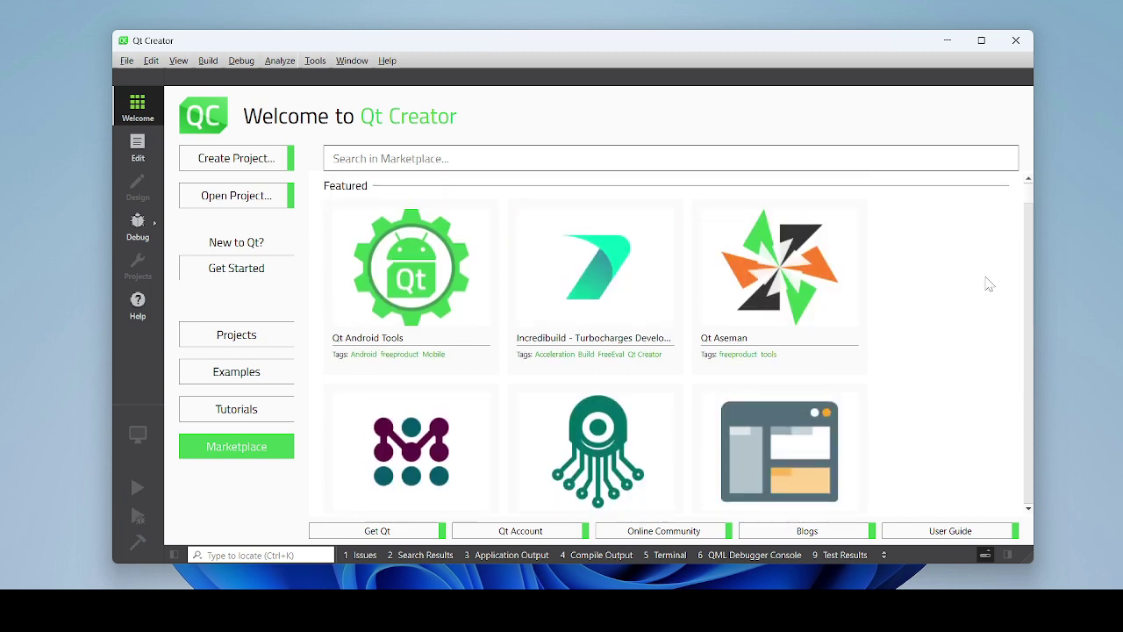
click(265, 415)
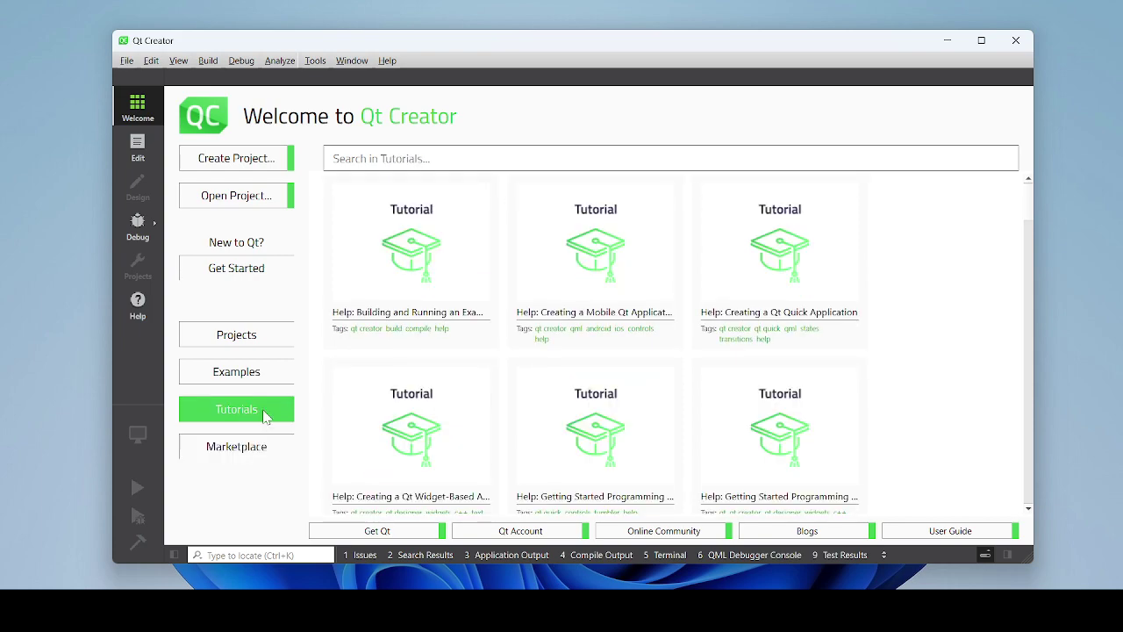
scroll(671, 381, down, 4)
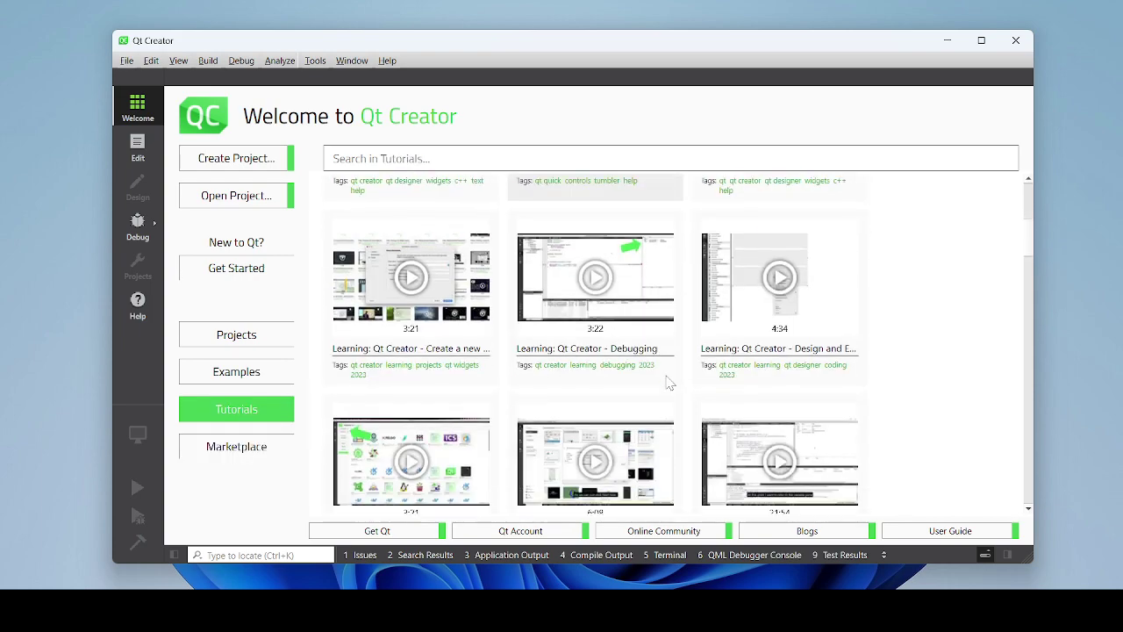
scroll(667, 382, down, 6)
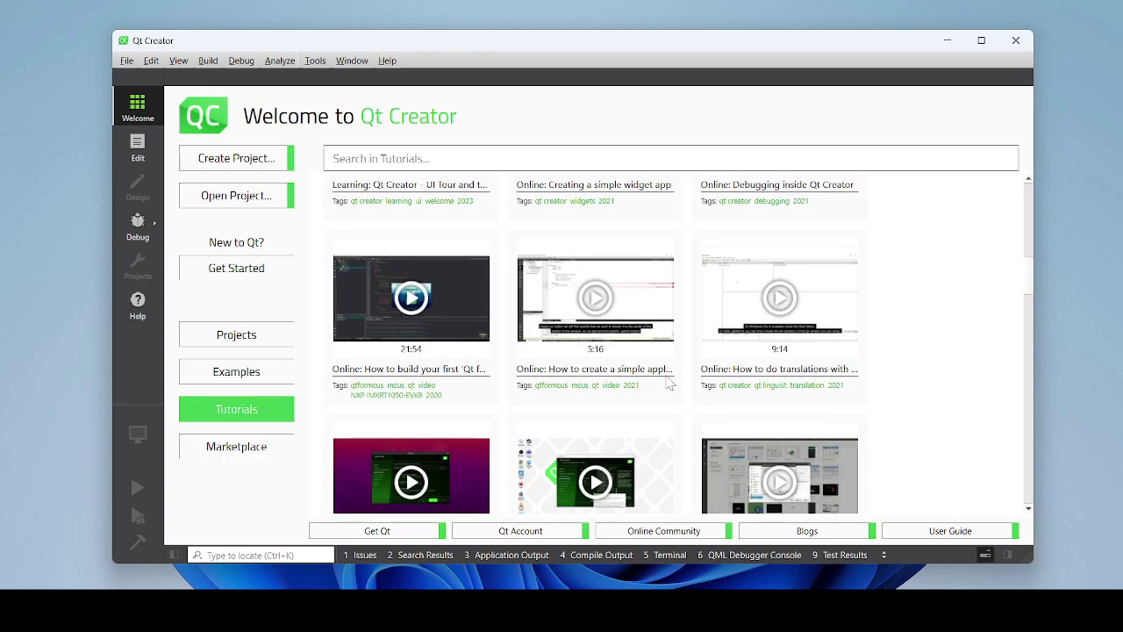
scroll(667, 383, down, 3)
scroll(667, 382, up, 4)
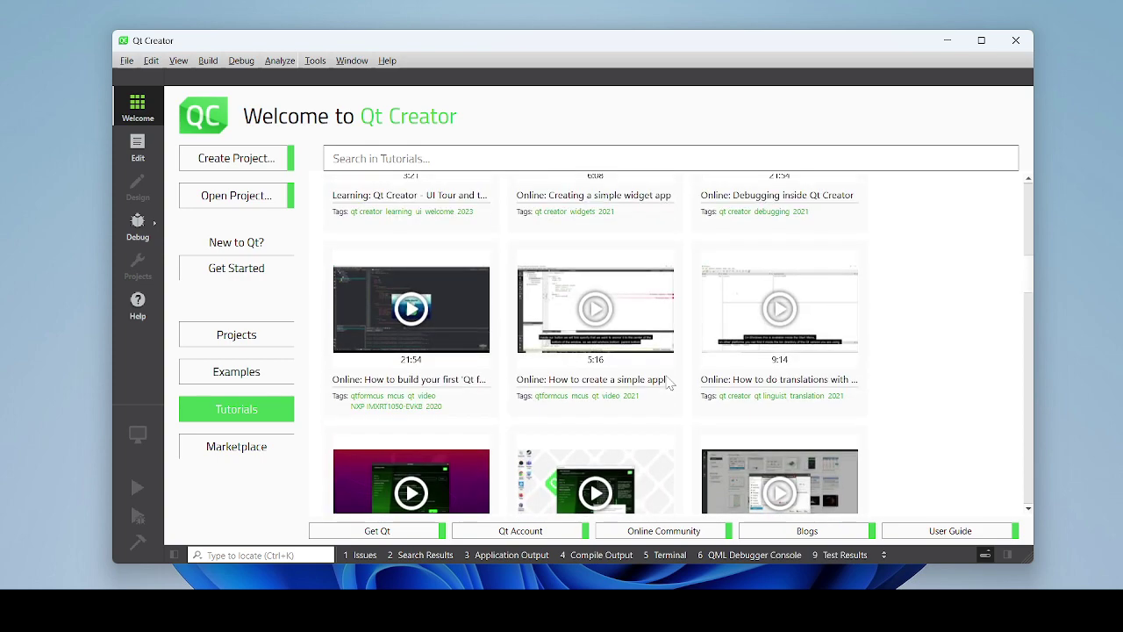
scroll(752, 354, down, 10)
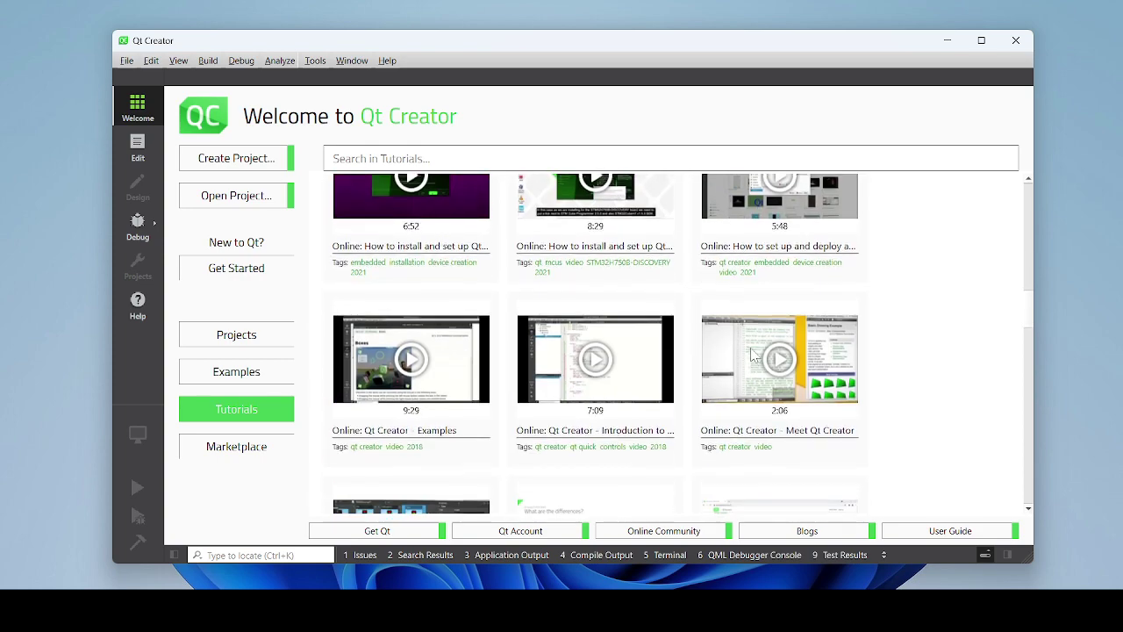
mouse_move(562, 418)
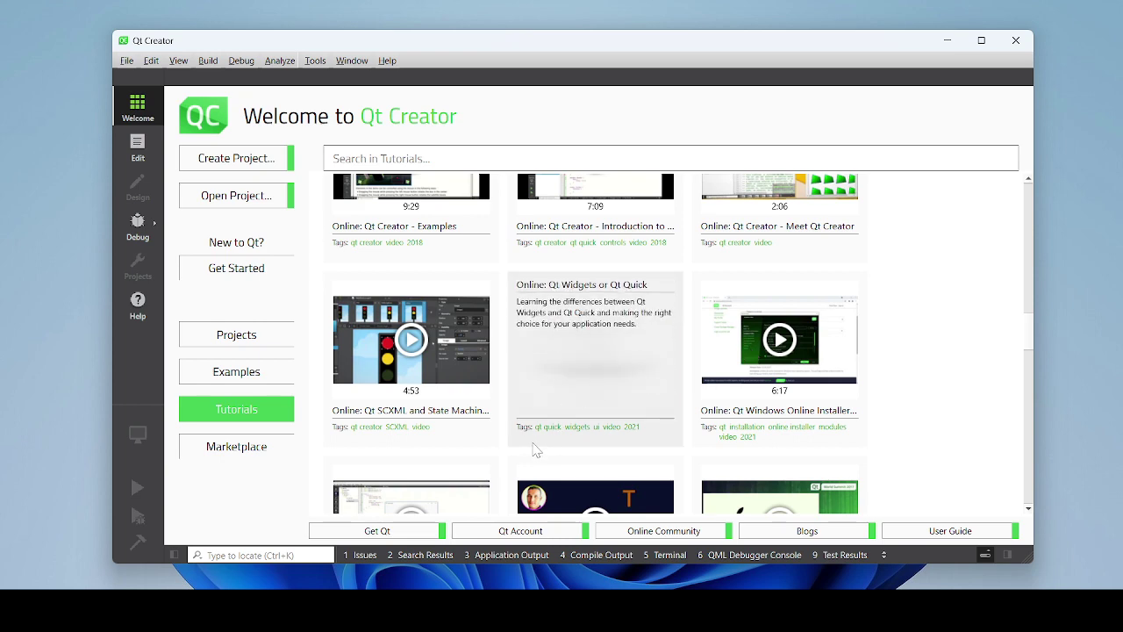
mouse_move(465, 472)
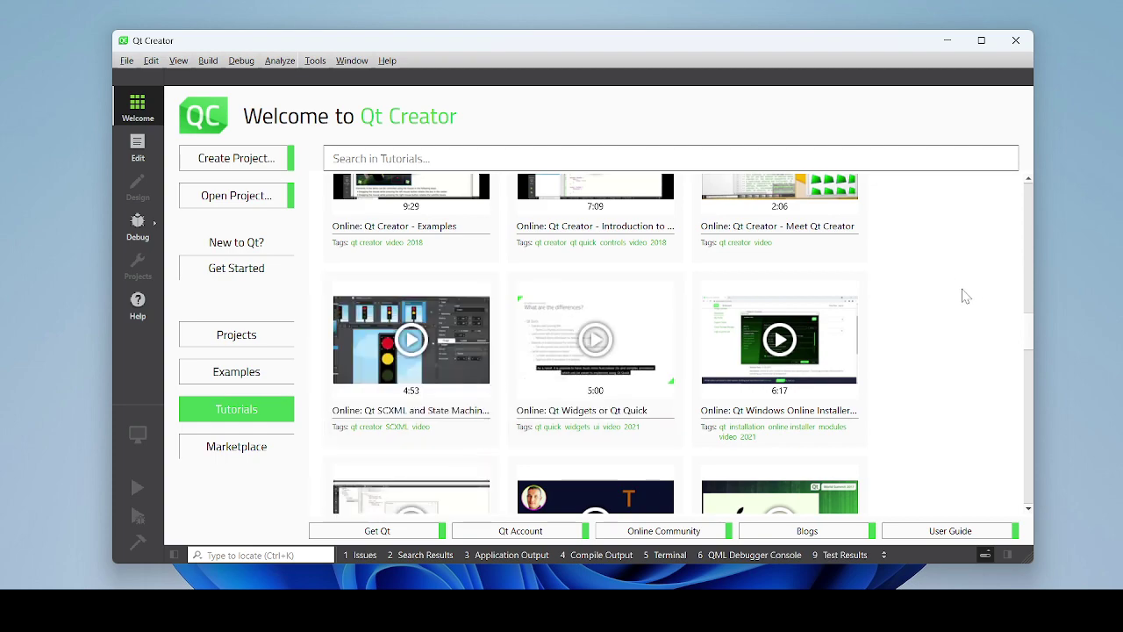
scroll(965, 296, up, 5)
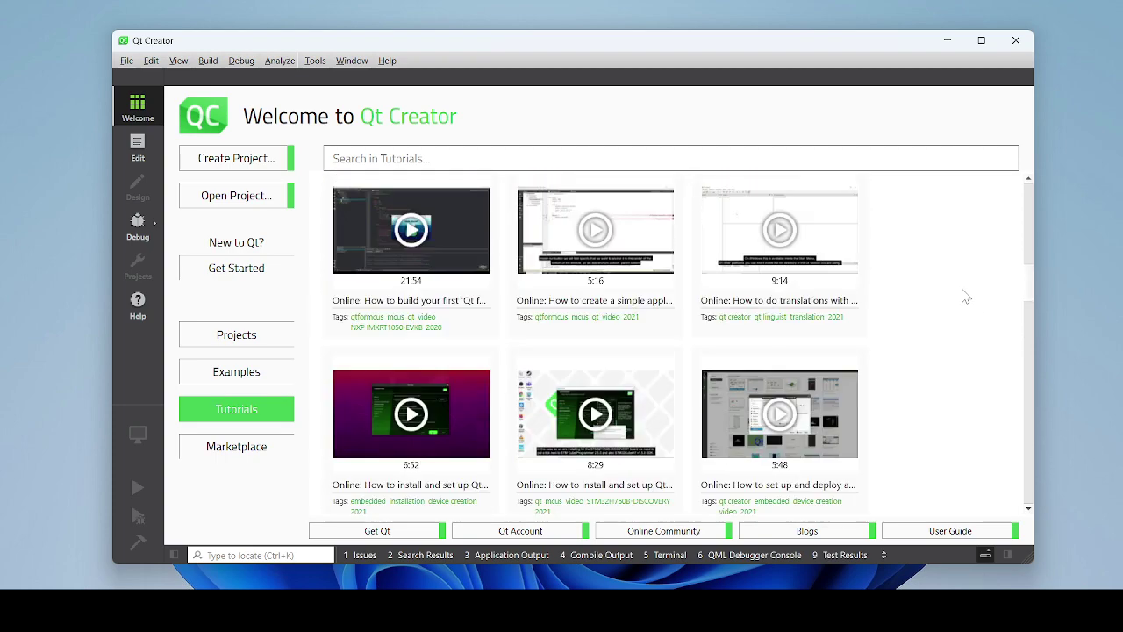
scroll(966, 296, up, 2)
scroll(965, 296, up, 1)
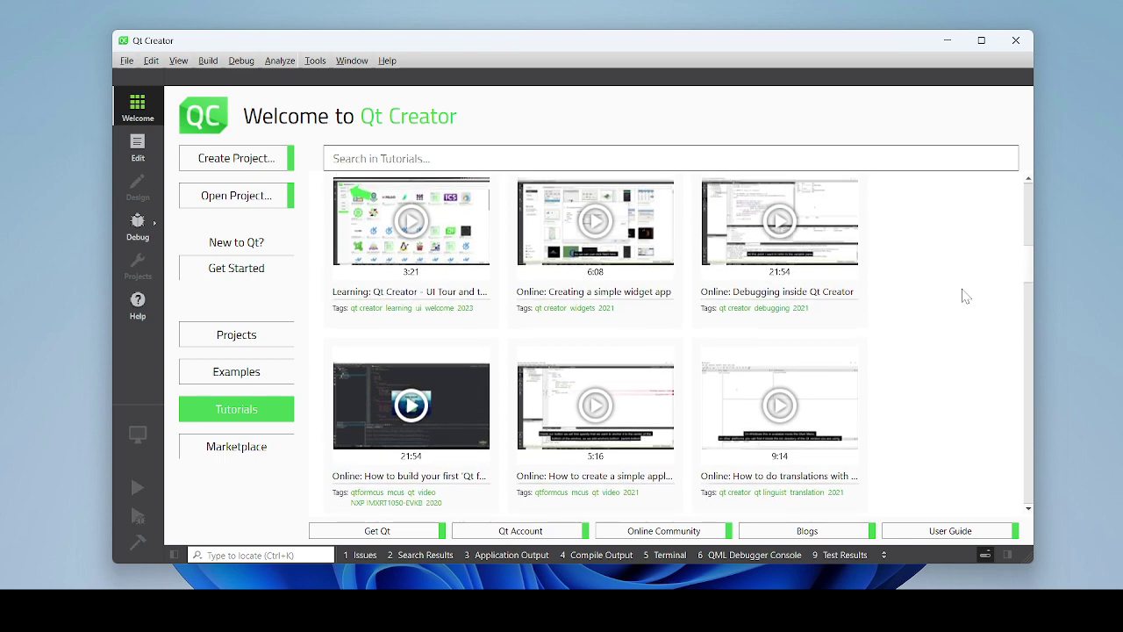
Browse the bundled example projects for Qt 5.15.2 WebAssembly
click(244, 385)
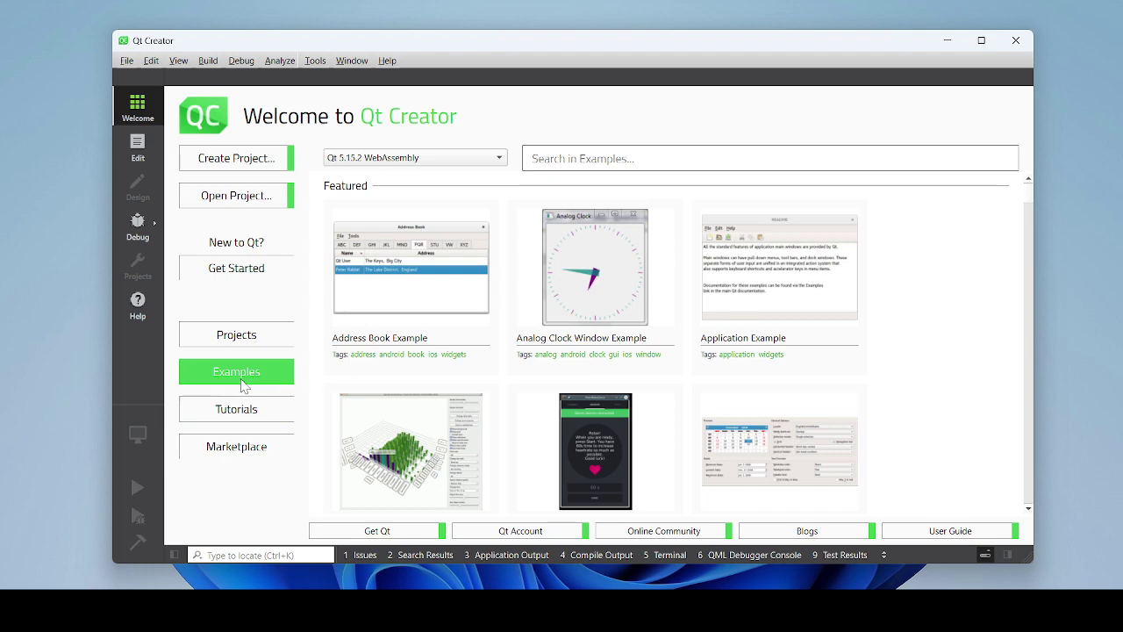
scroll(687, 388, down, 5)
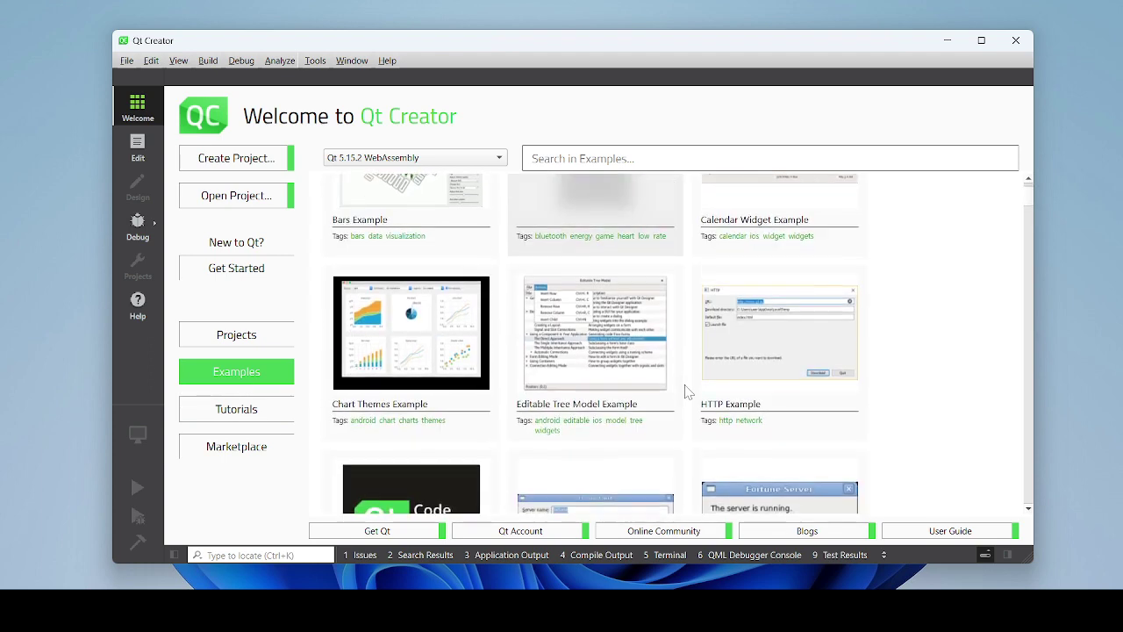
scroll(687, 391, down, 6)
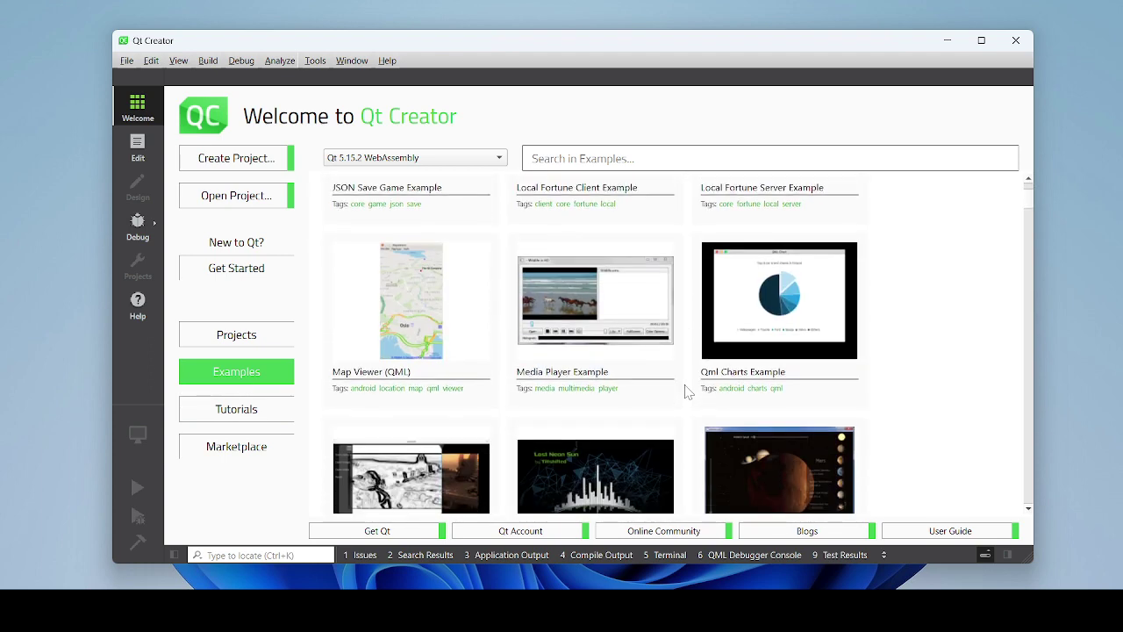
scroll(687, 392, down, 3)
scroll(687, 391, down, 4)
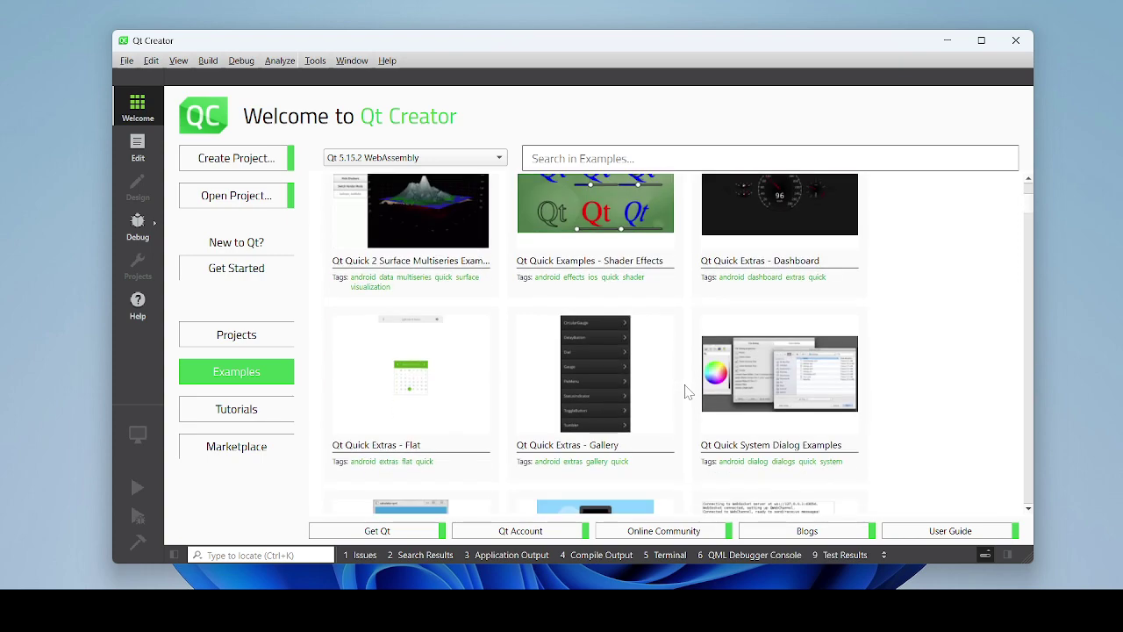
scroll(687, 392, down, 15)
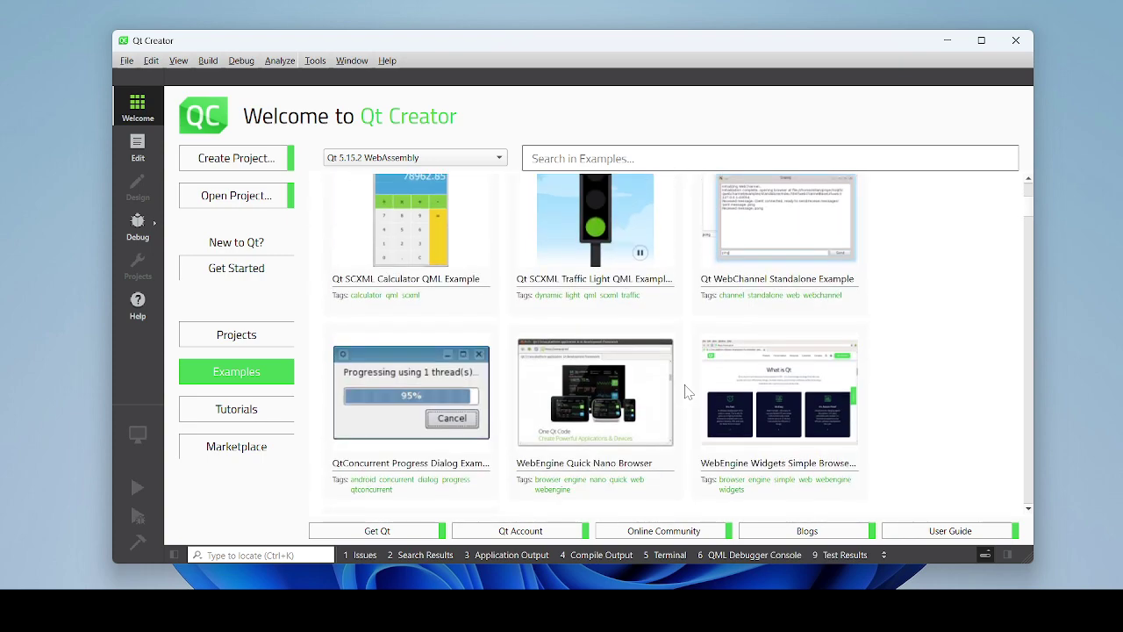
scroll(687, 391, down, 10)
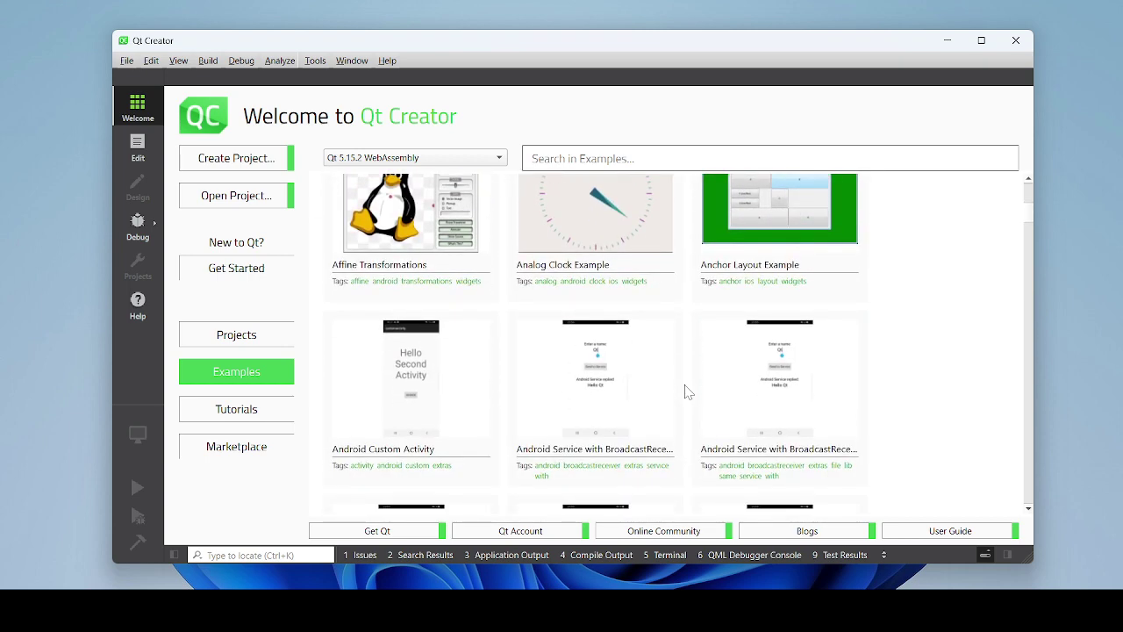
scroll(687, 392, up, 5)
Check the sessions and projects overview, and read the Getting Started help page with its documentation contents before returning to the welcome page
click(260, 349)
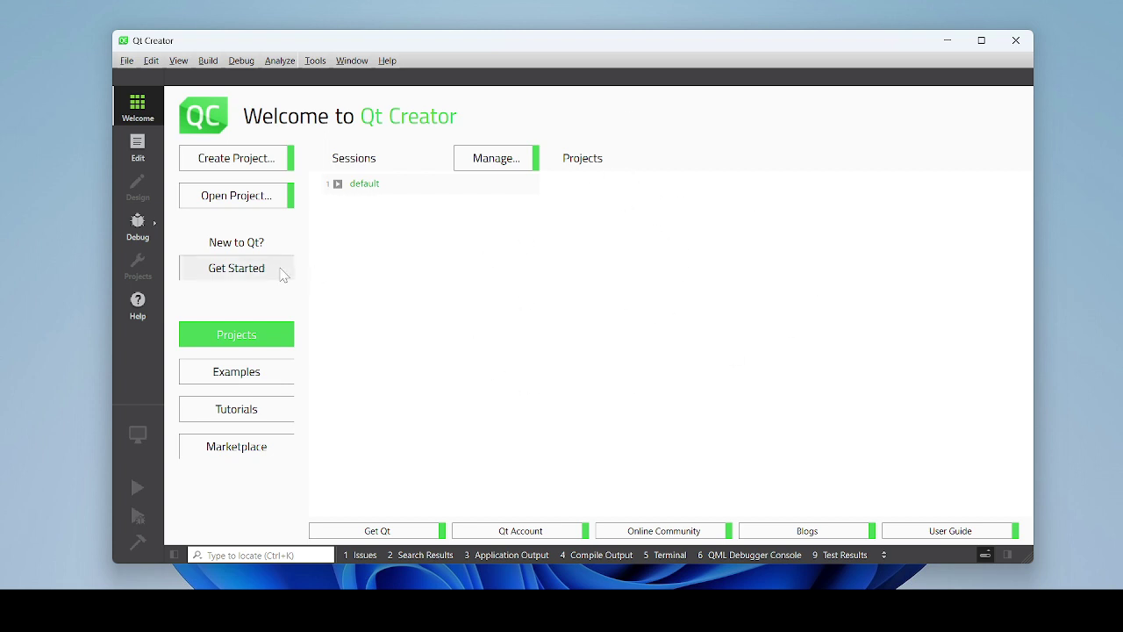
click(237, 270)
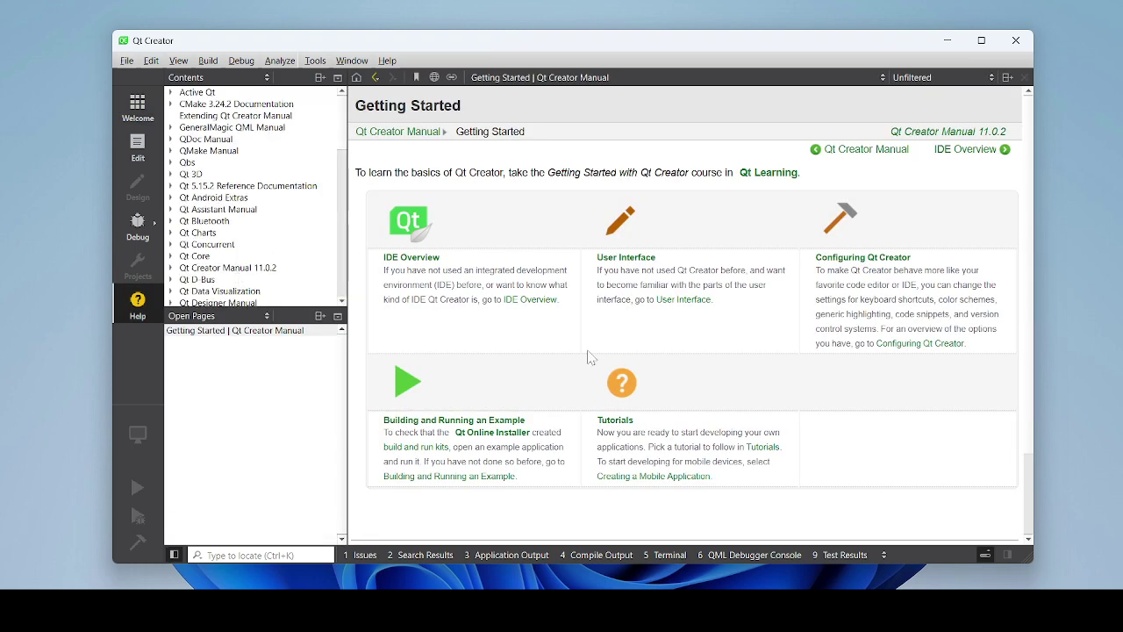
scroll(591, 358, down, 3)
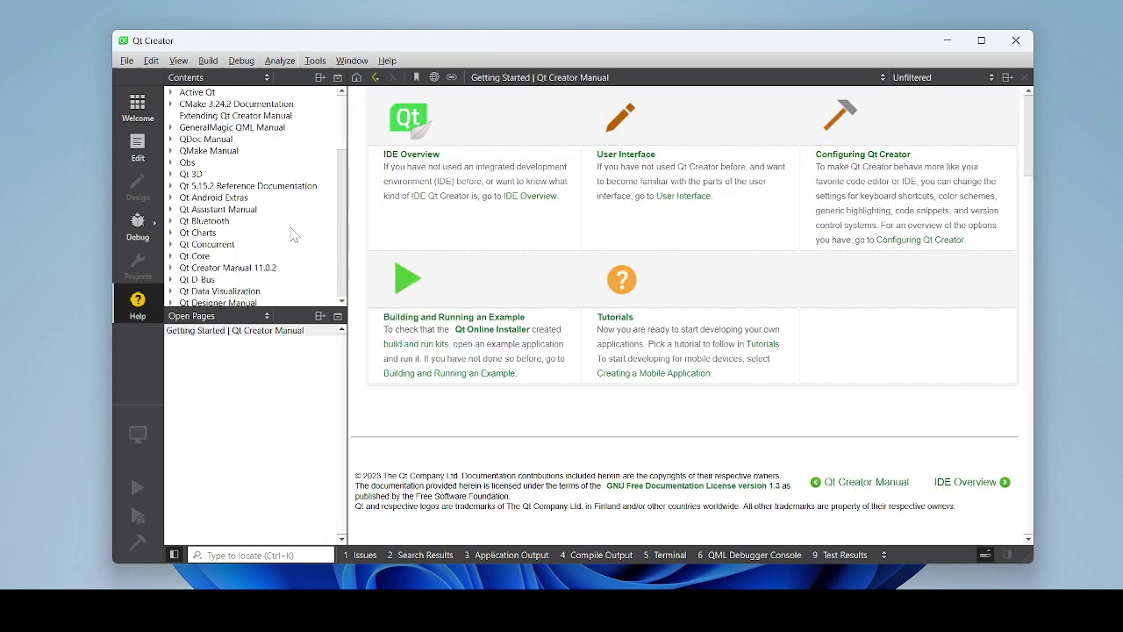
scroll(294, 236, down, 8)
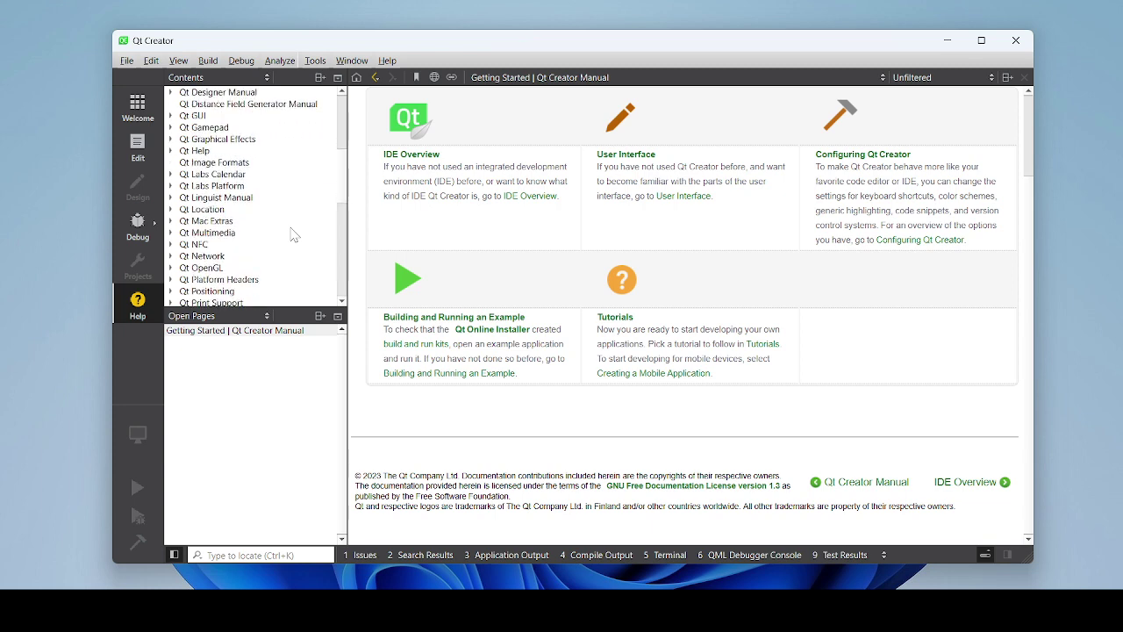
scroll(294, 235, down, 9)
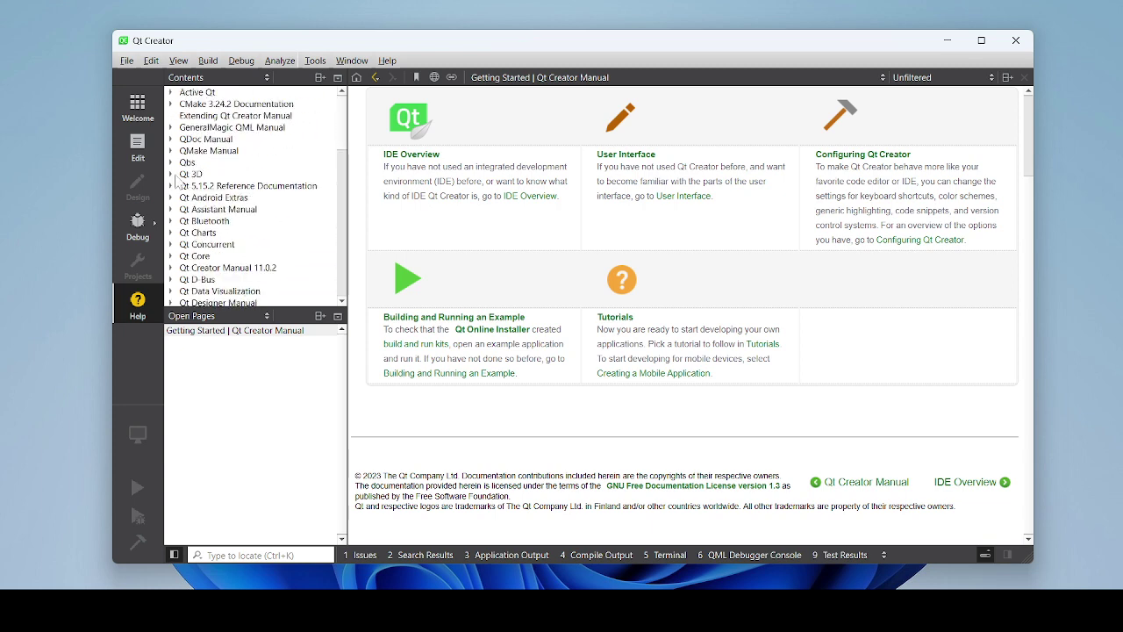
click(138, 109)
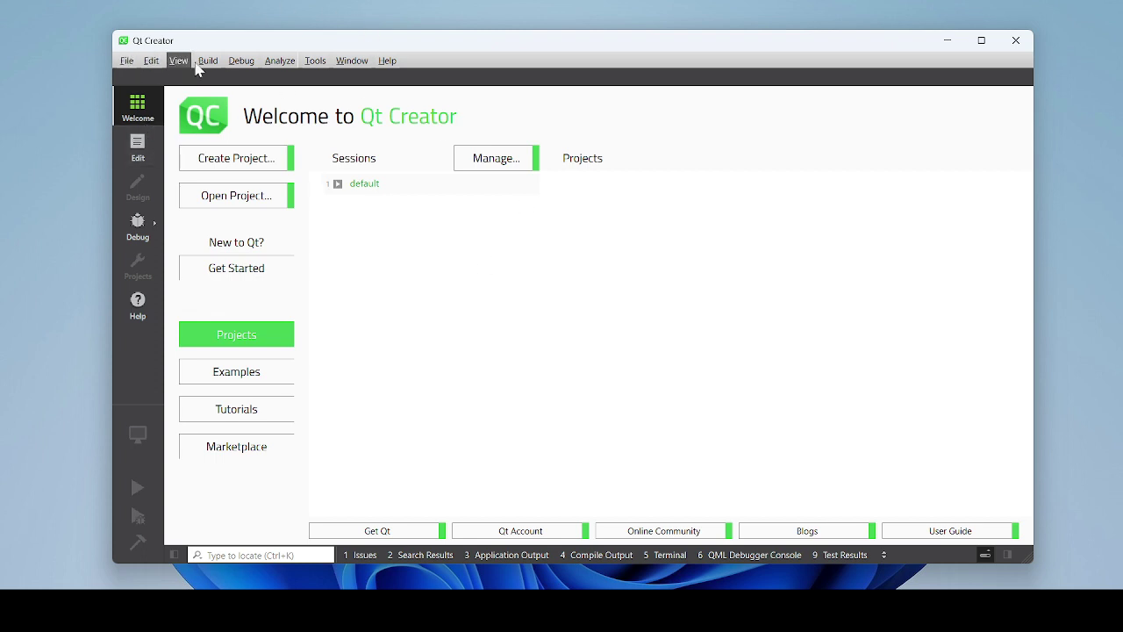
click(316, 60)
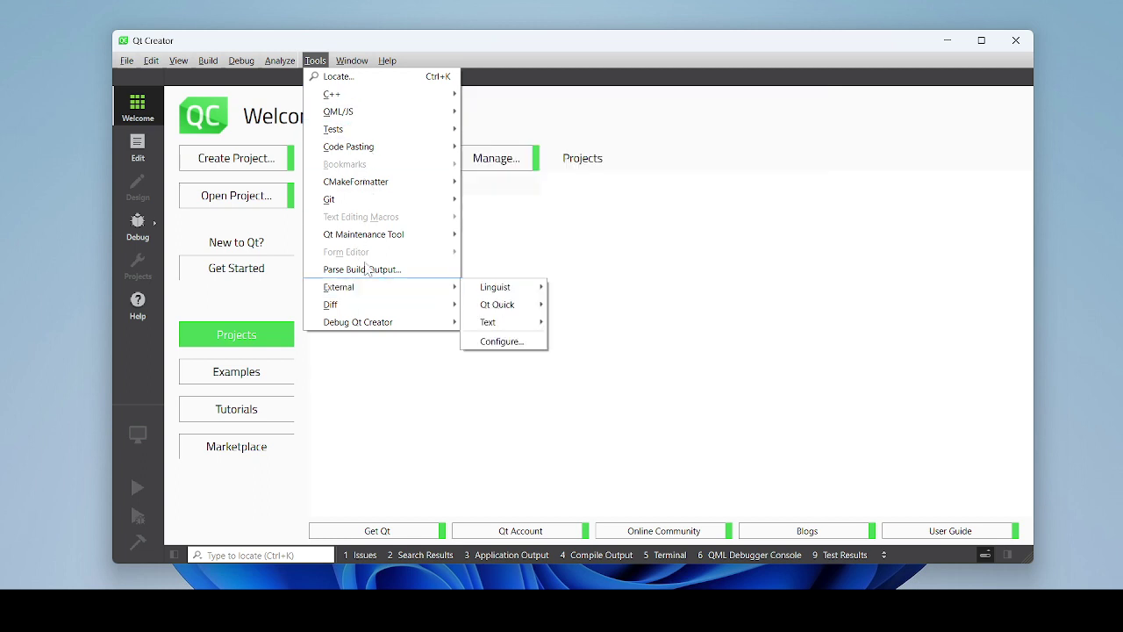
mouse_move(372, 124)
mouse_move(409, 121)
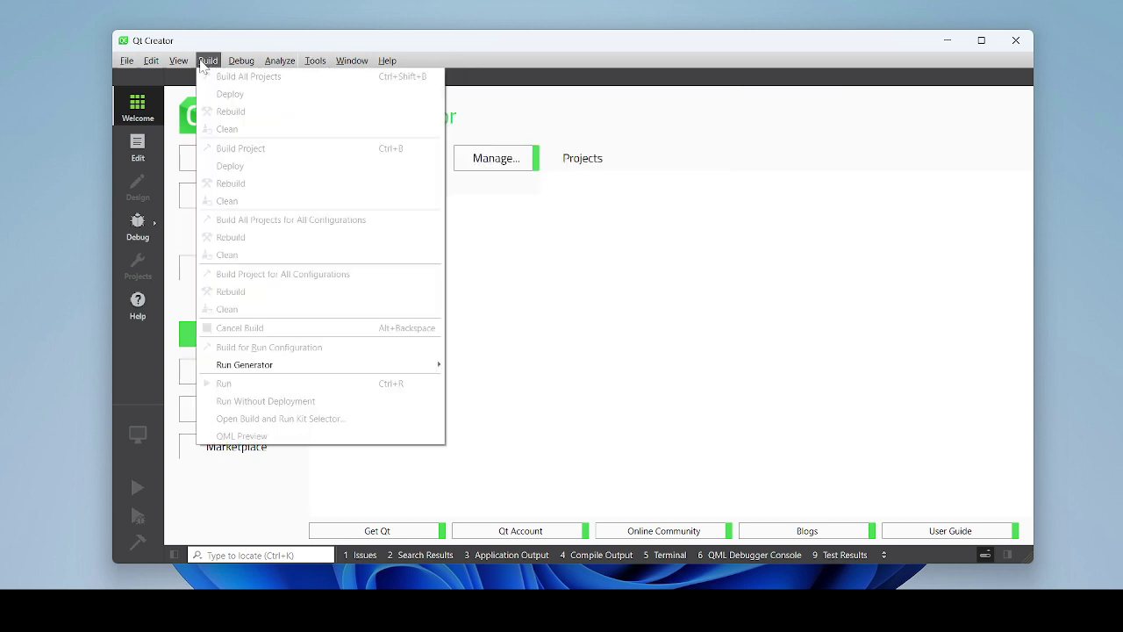
mouse_move(184, 64)
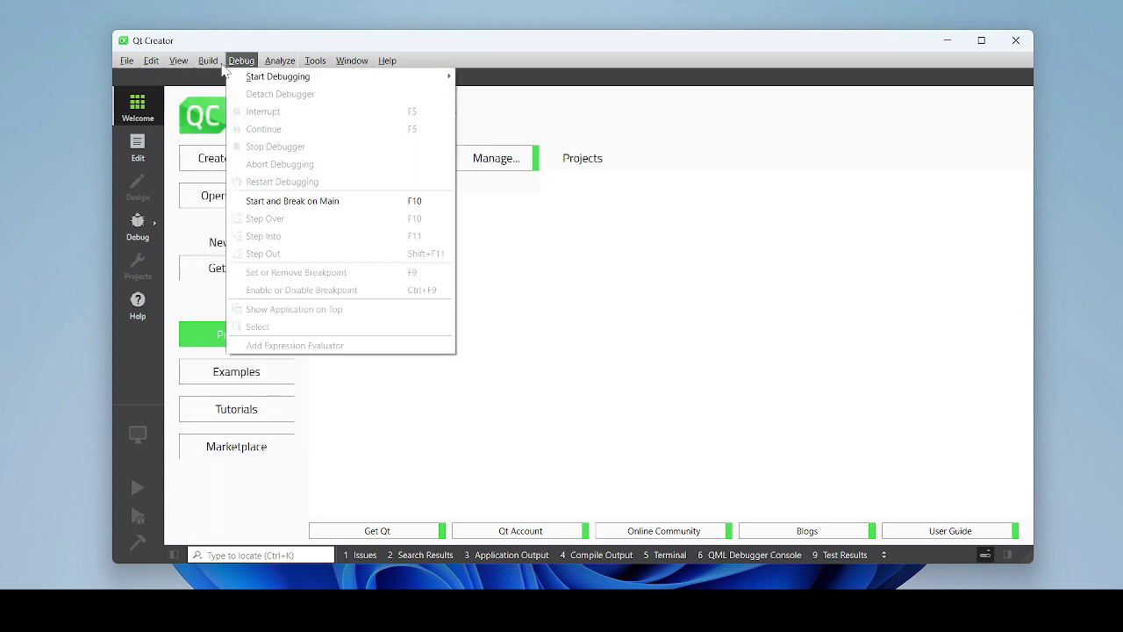
mouse_move(220, 69)
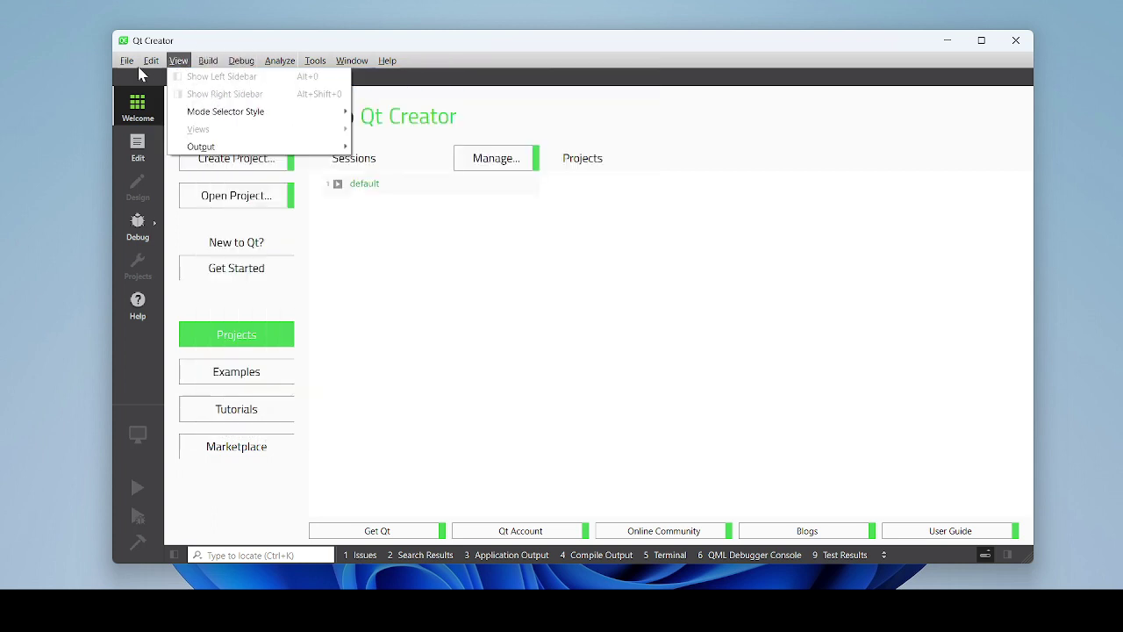
Start a new project from the Qt Quick Application (compat) template
mouse_move(130, 66)
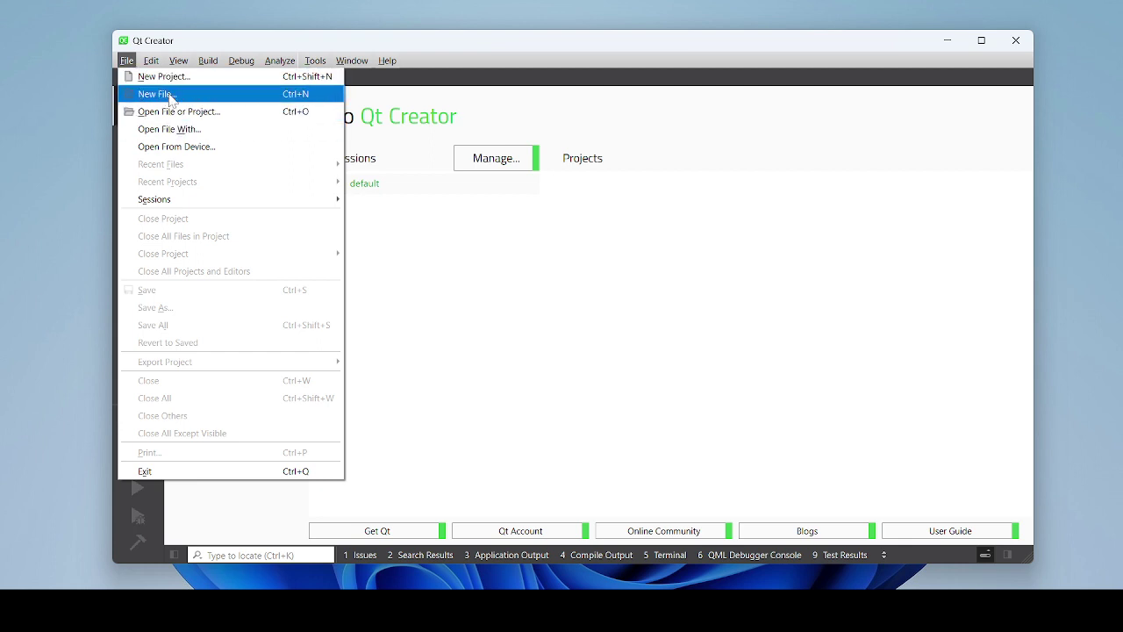
click(166, 81)
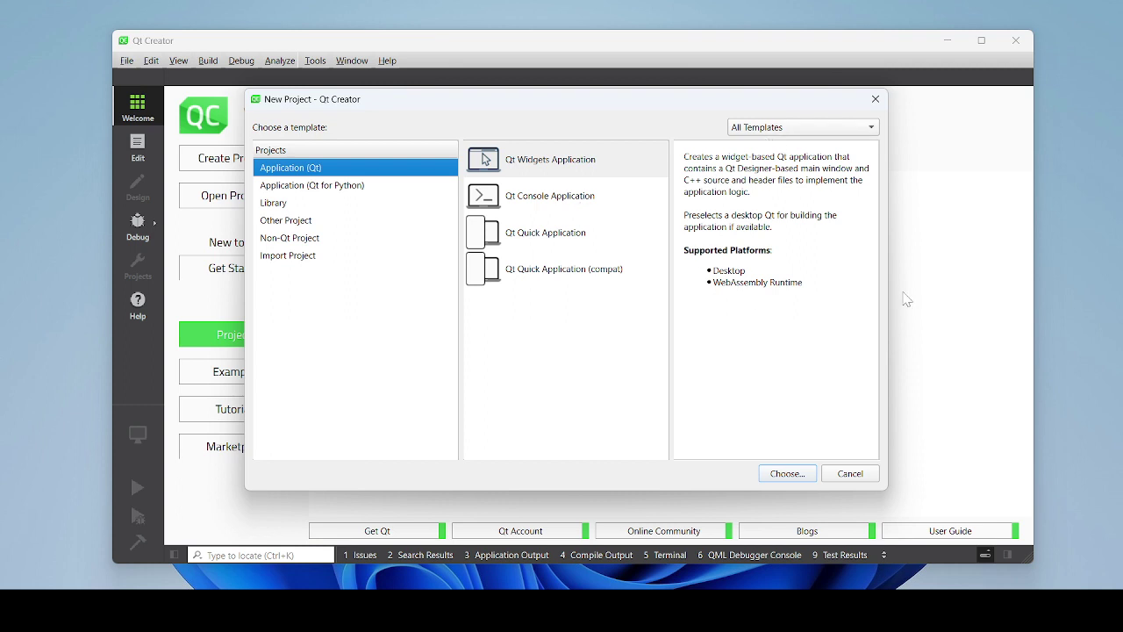
click(544, 283)
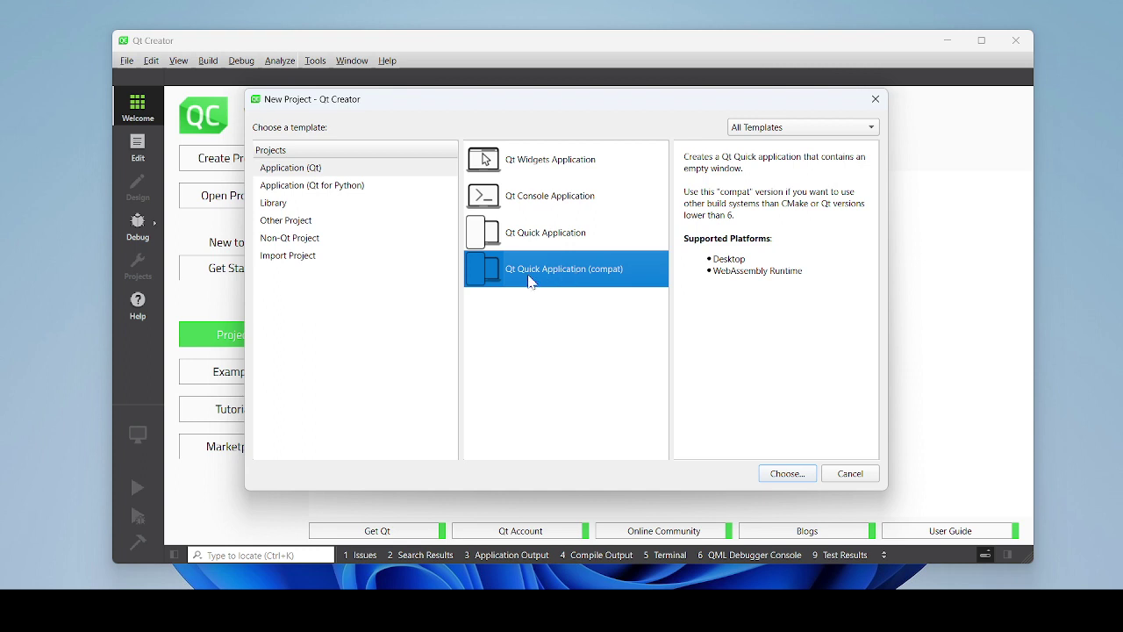
click(785, 474)
Name the project project_day1, make the Documents folder the default project location, and proceed to the build system page
key(BackSpace)
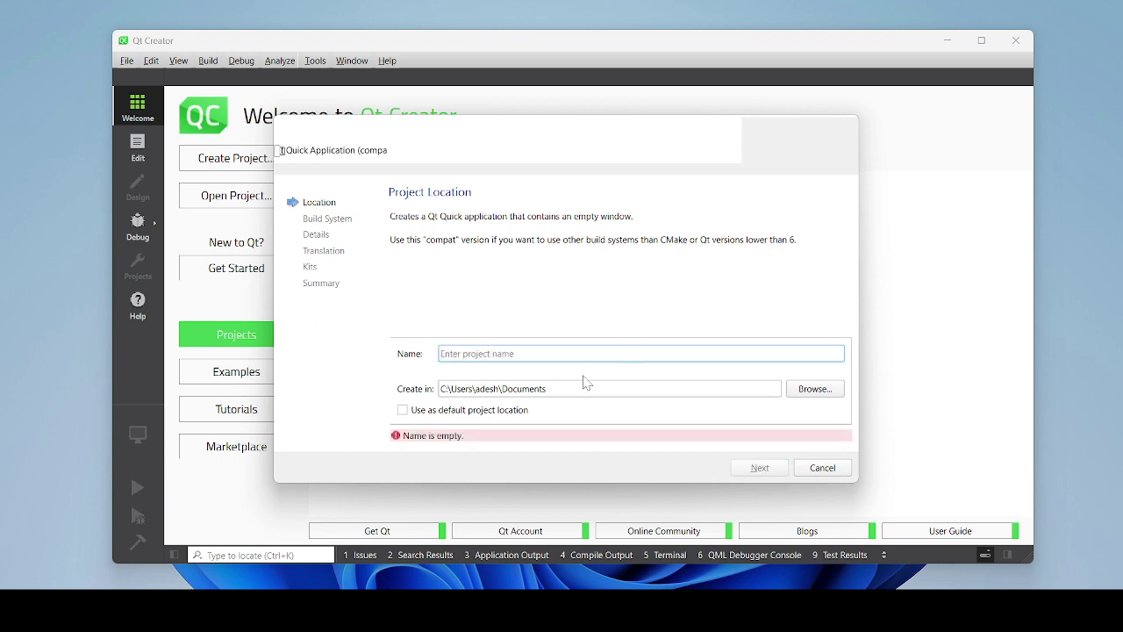
text(project)
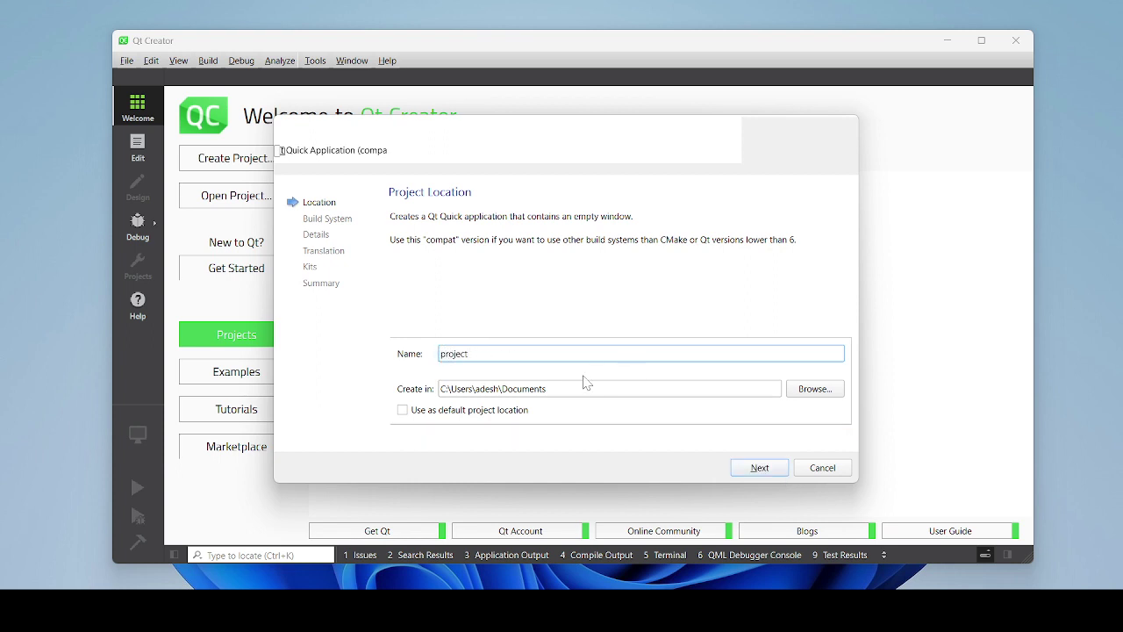
text(_day1)
click(409, 414)
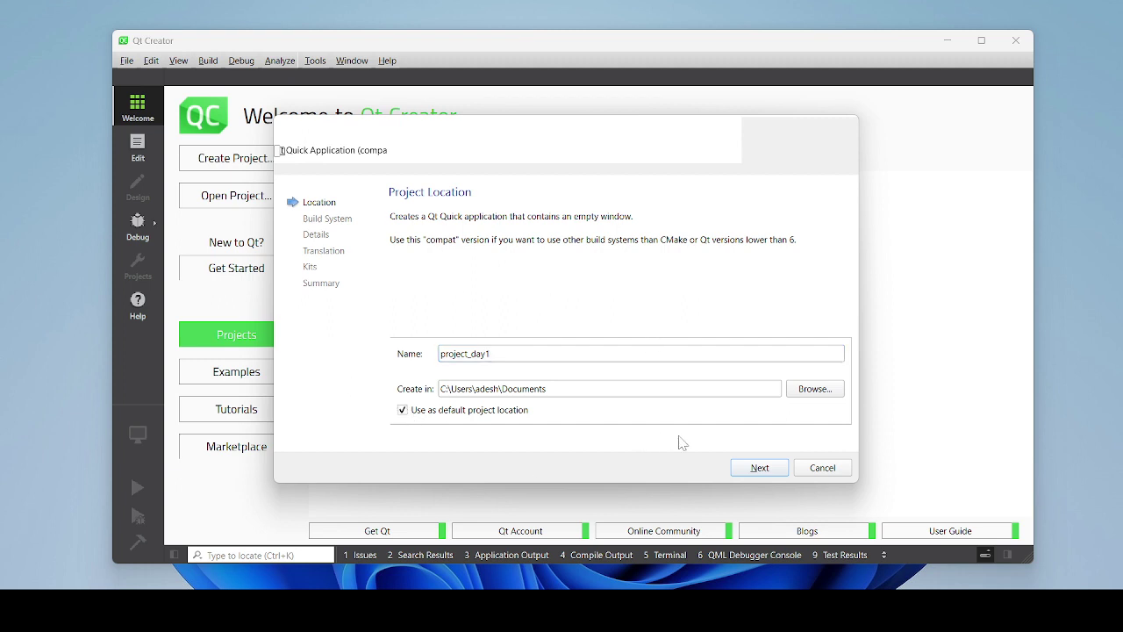
click(756, 468)
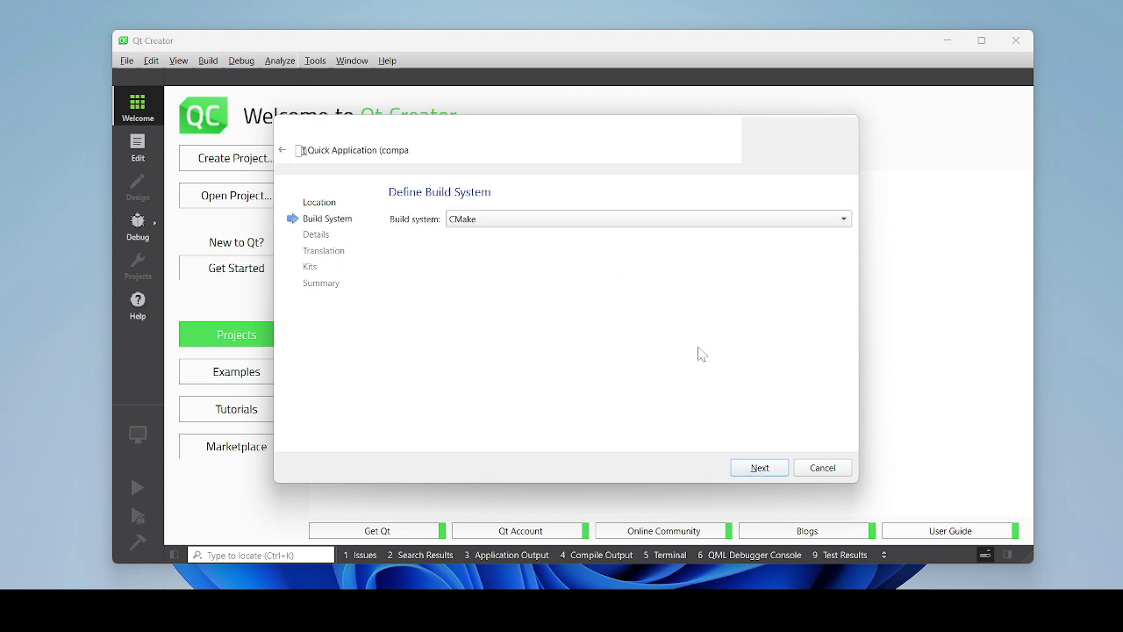
Choose qmake as the project's build system
click(496, 231)
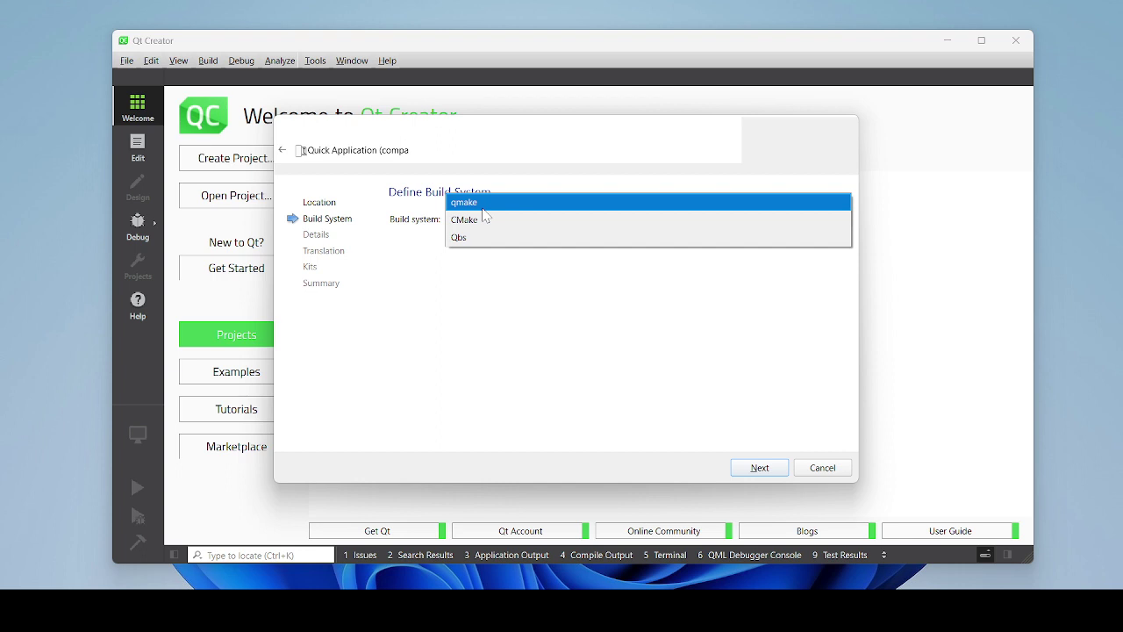
click(494, 206)
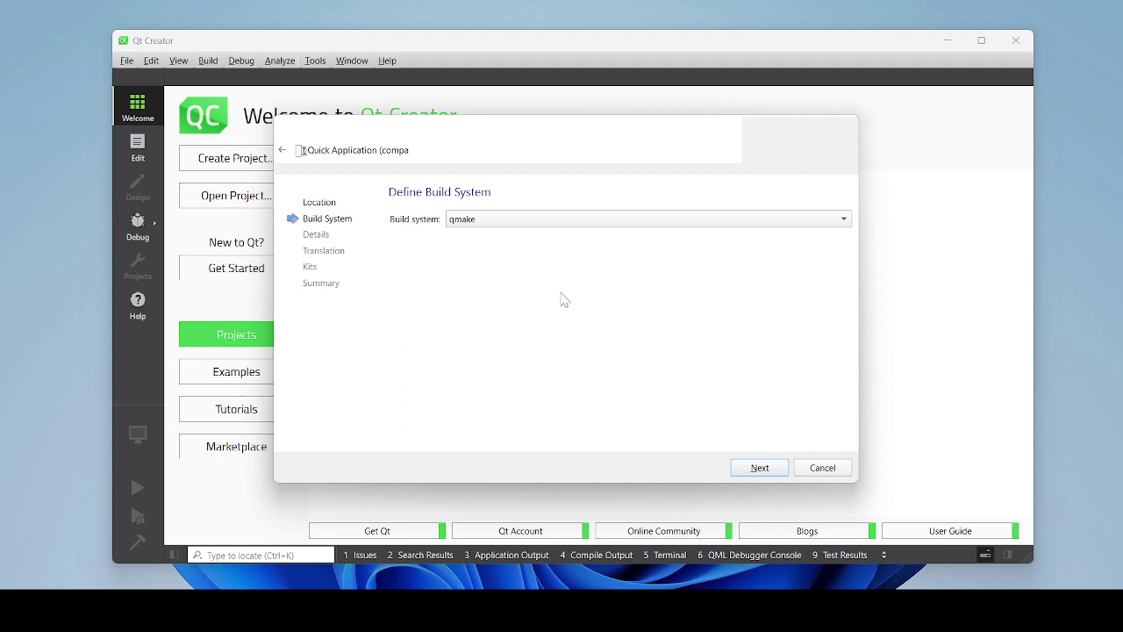
Keep Qt 5.15 as the minimum required Qt version and continue to kit selection without choosing a translation language
click(756, 465)
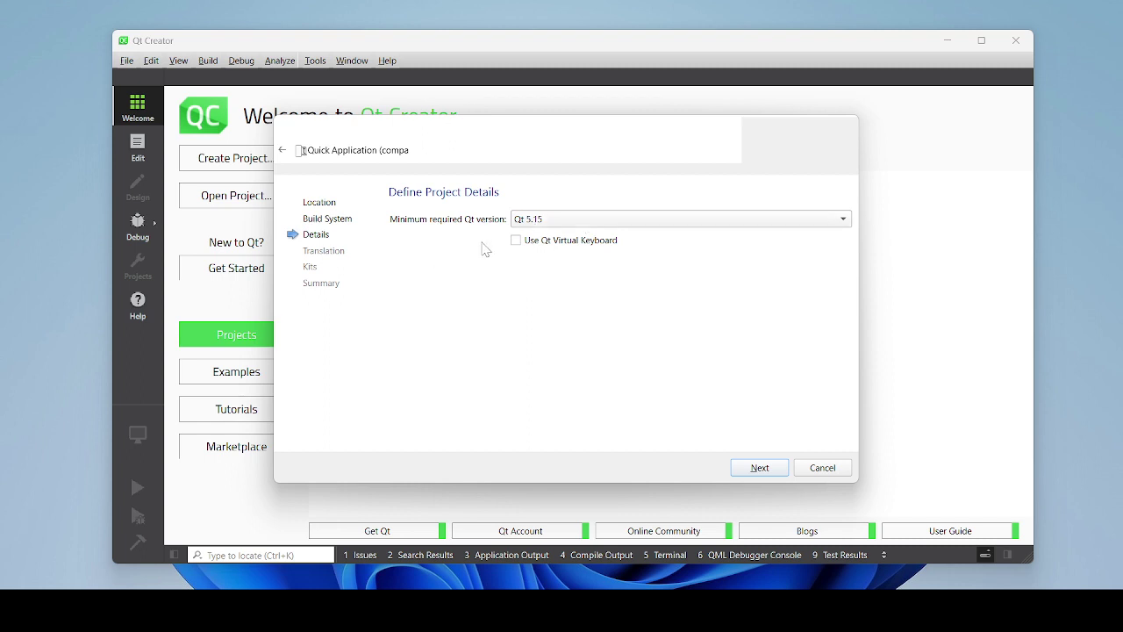
click(559, 223)
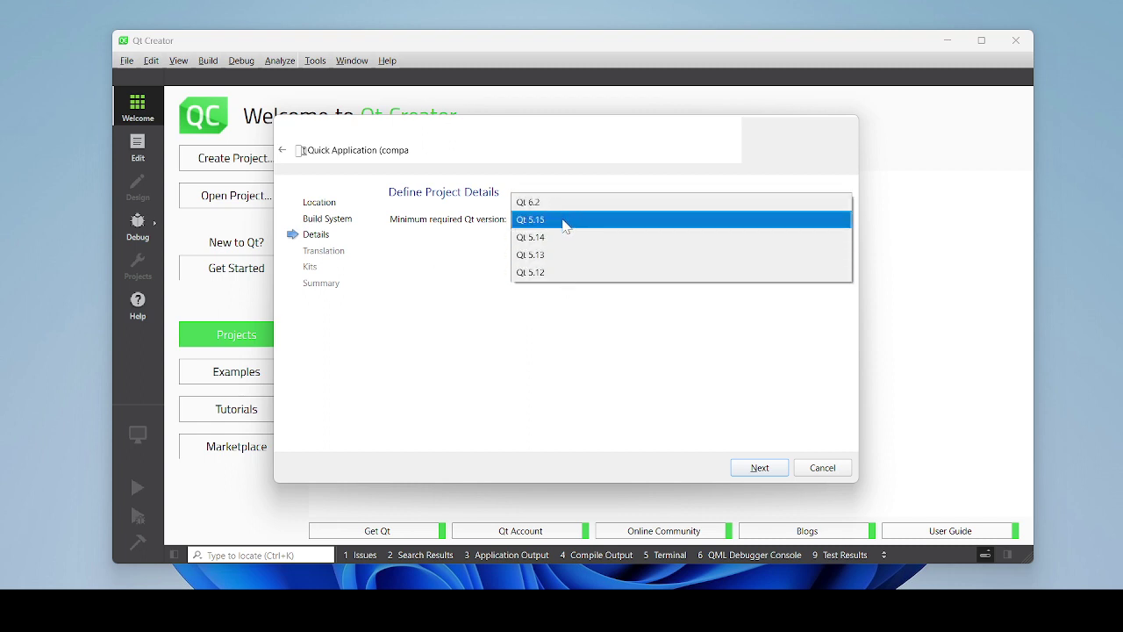
click(566, 226)
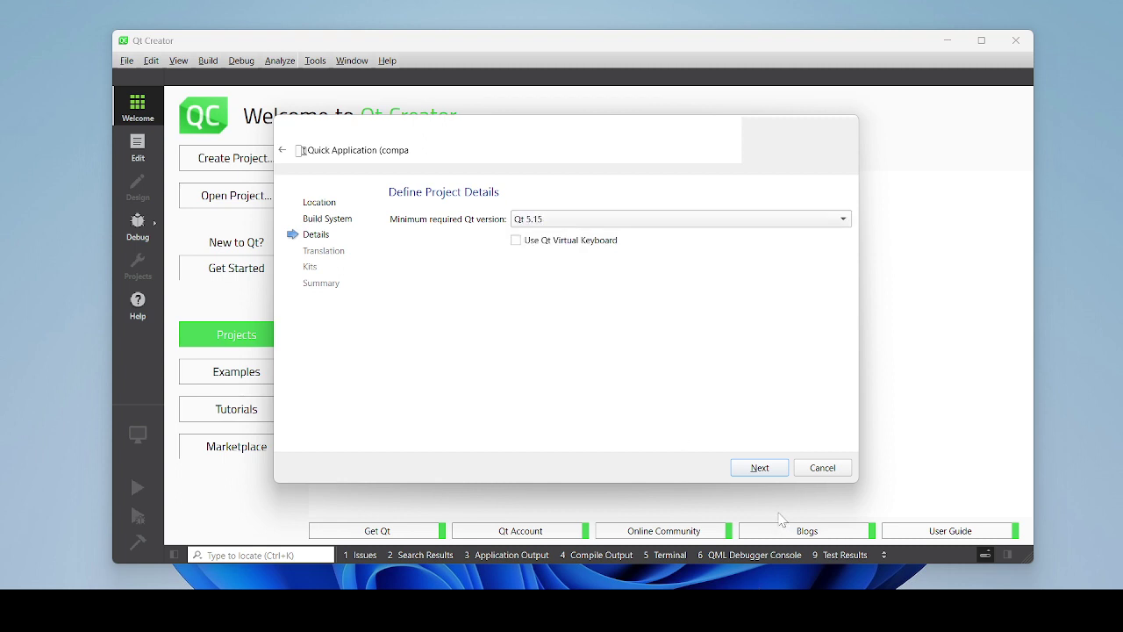
click(763, 474)
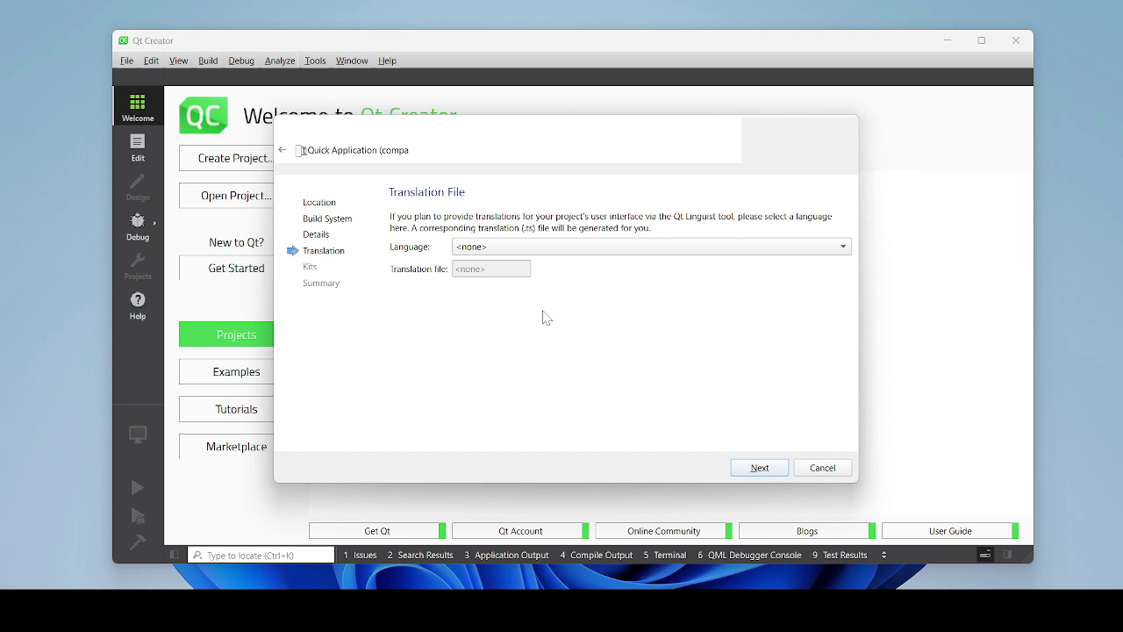
click(760, 468)
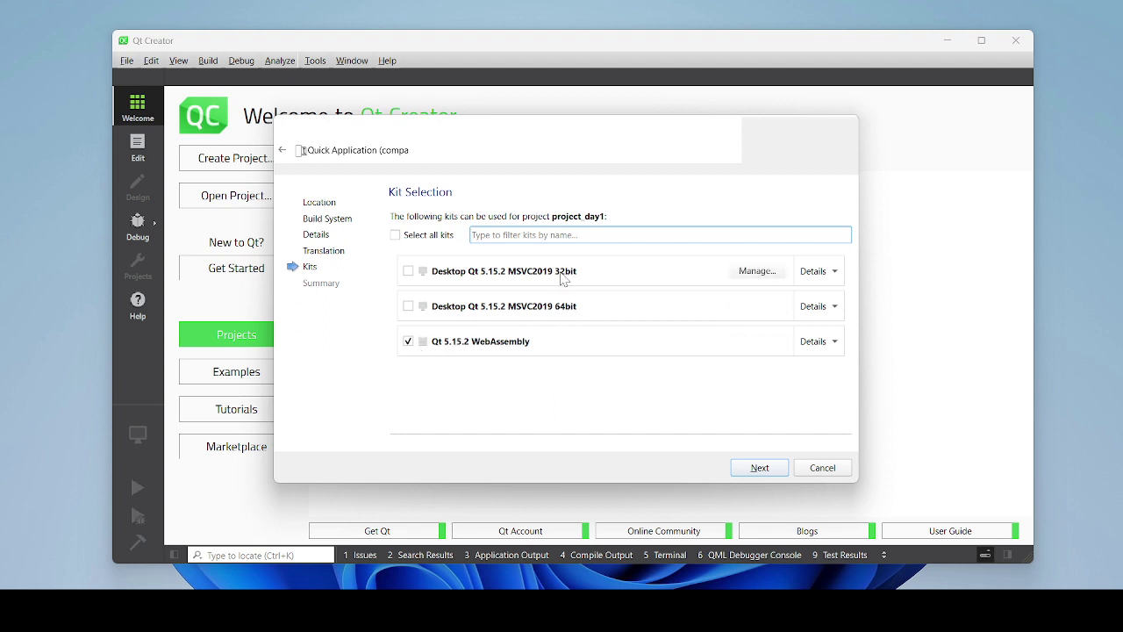
Replace the Qt 5.15.2 WebAssembly kit with Desktop Qt 5.15.2 MSVC2019 64bit and proceed to the project summary
click(408, 342)
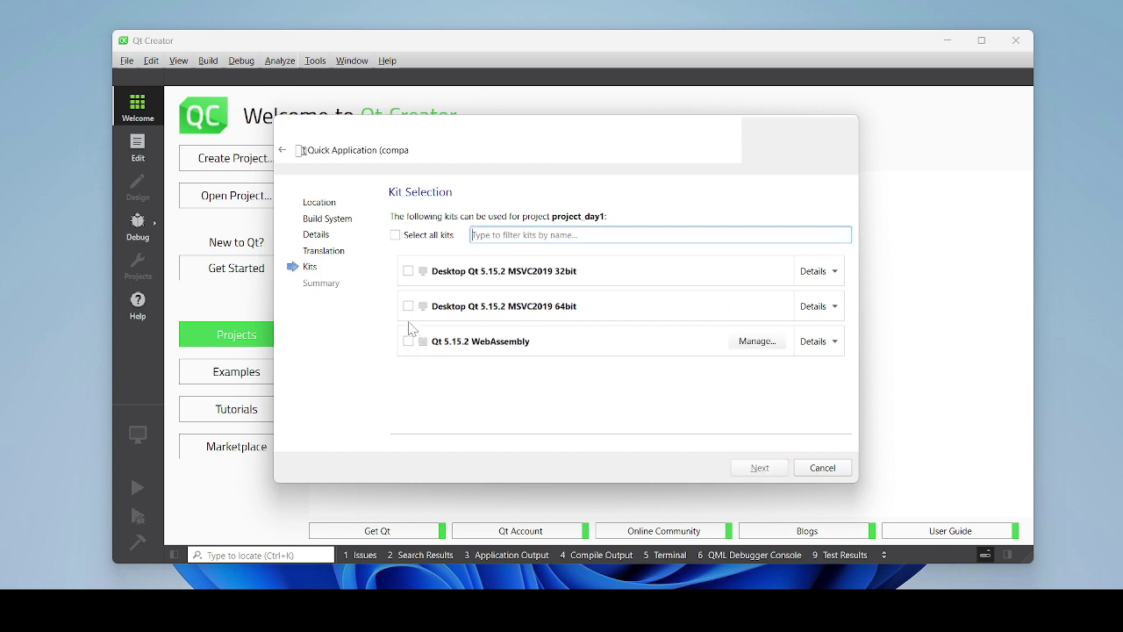
click(408, 308)
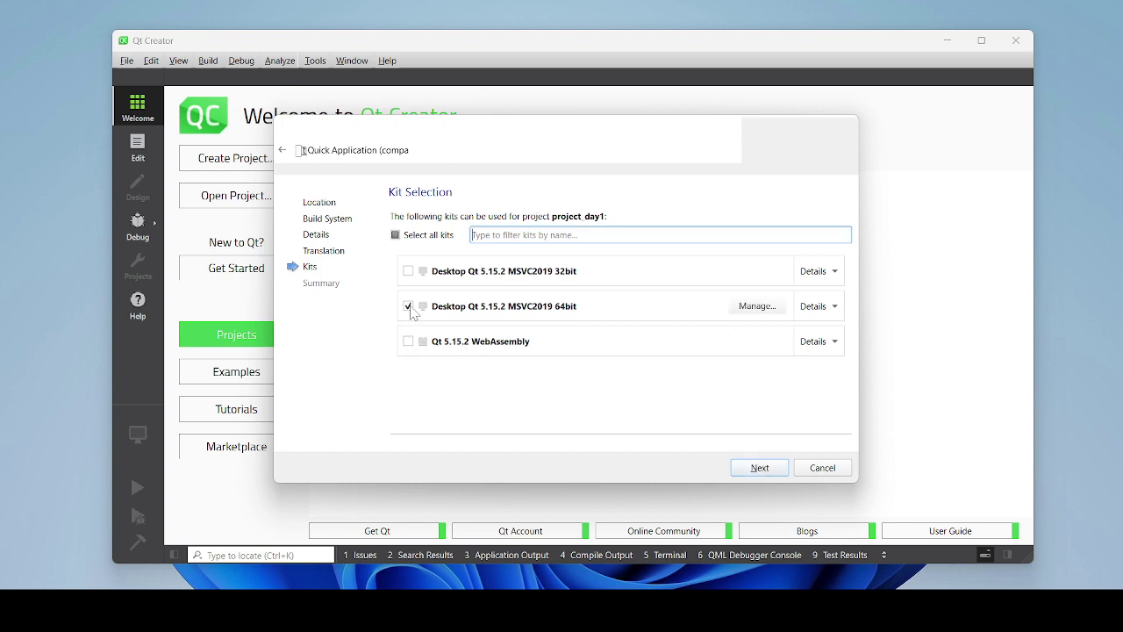
click(760, 468)
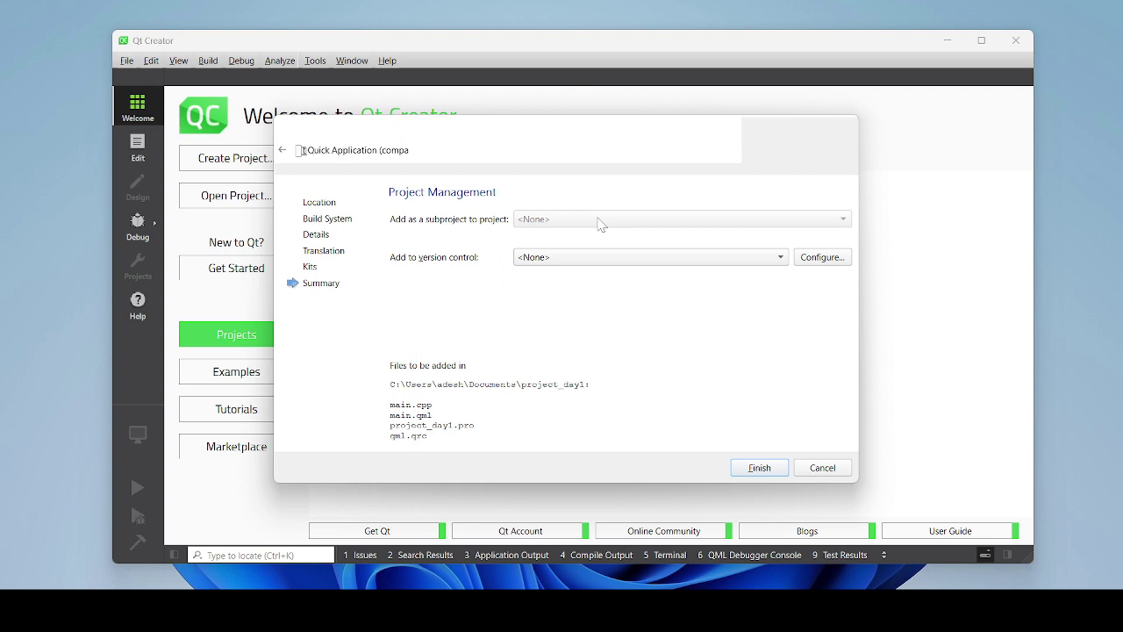
Add the project to Git version control, finish creating it, and show it in Edit mode
click(589, 259)
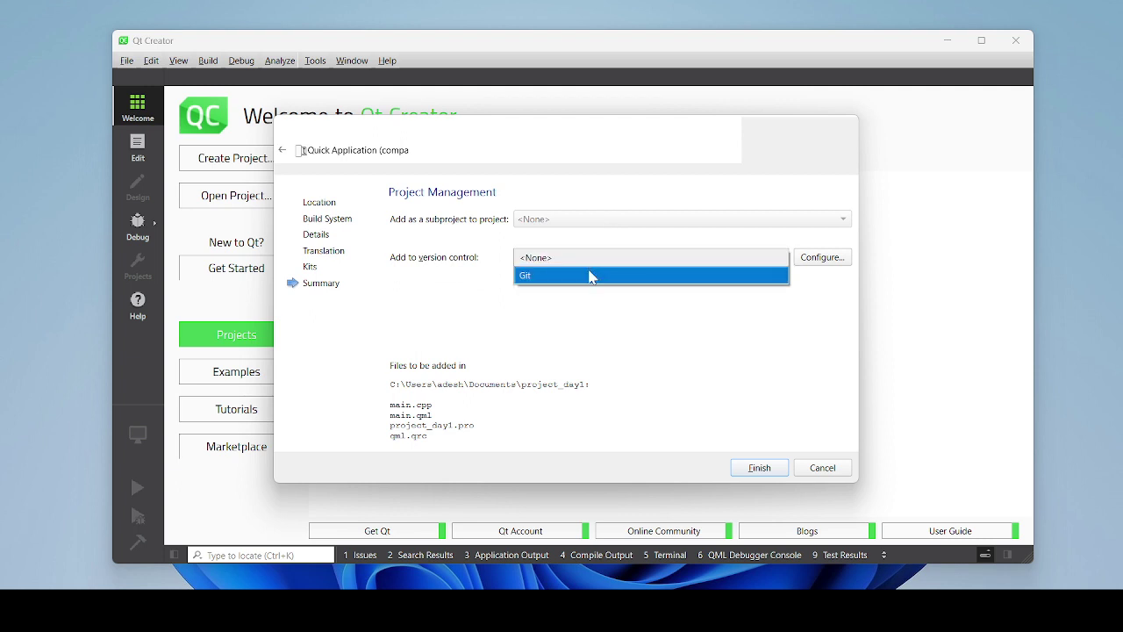
click(590, 277)
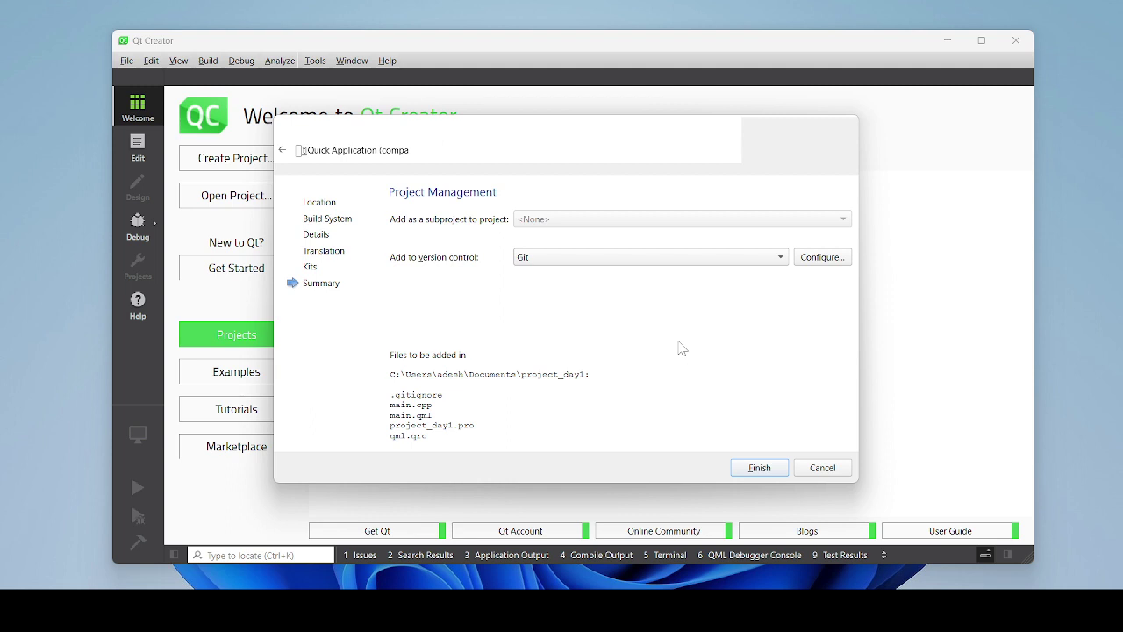
click(761, 471)
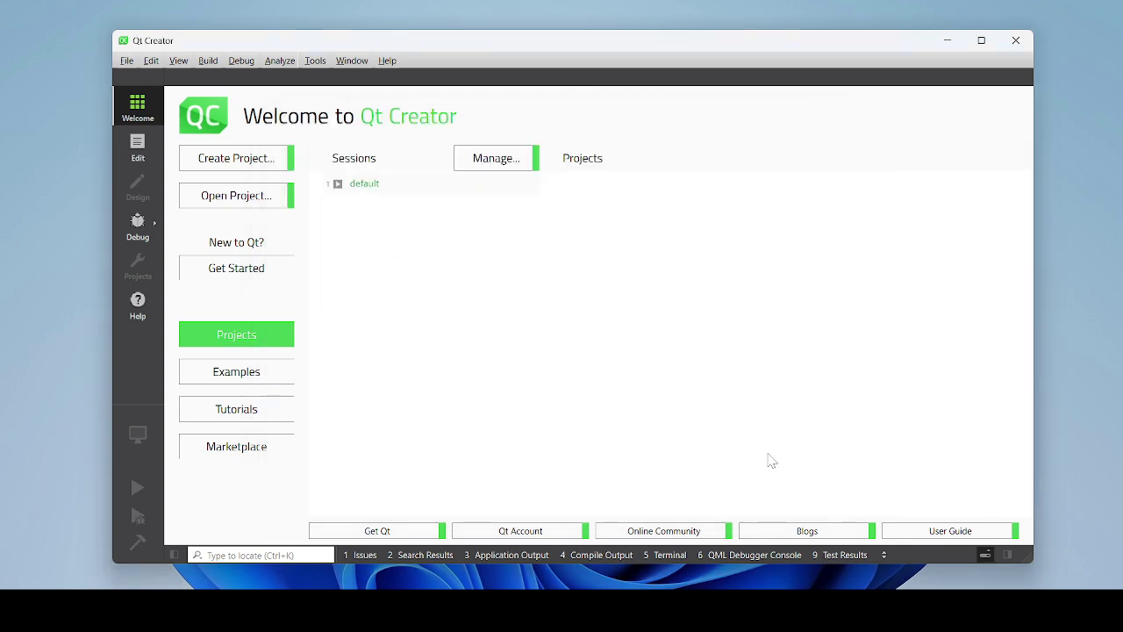
click(143, 153)
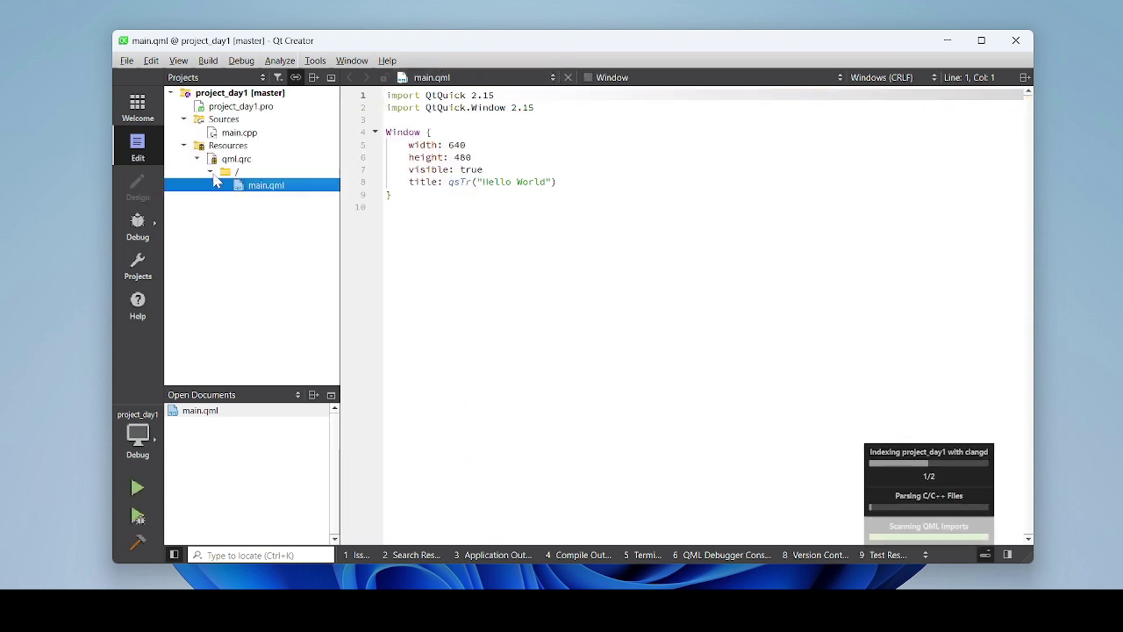
Open the qml.qrc resource file in the Plain Text Editor and examine its qresource block
click(238, 162)
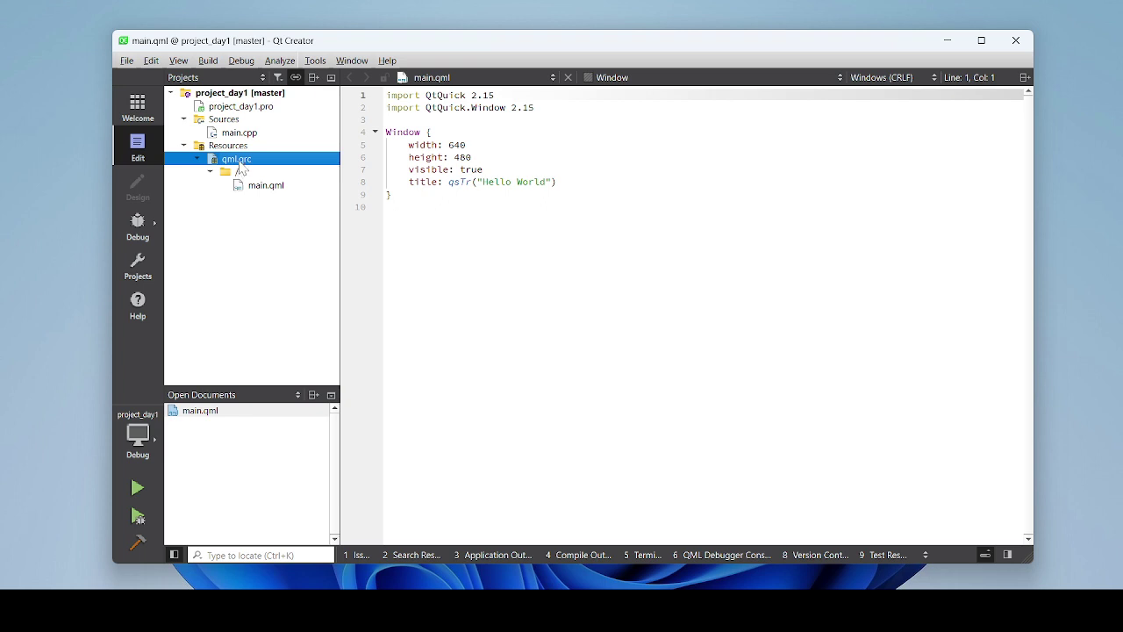
right_click(238, 160)
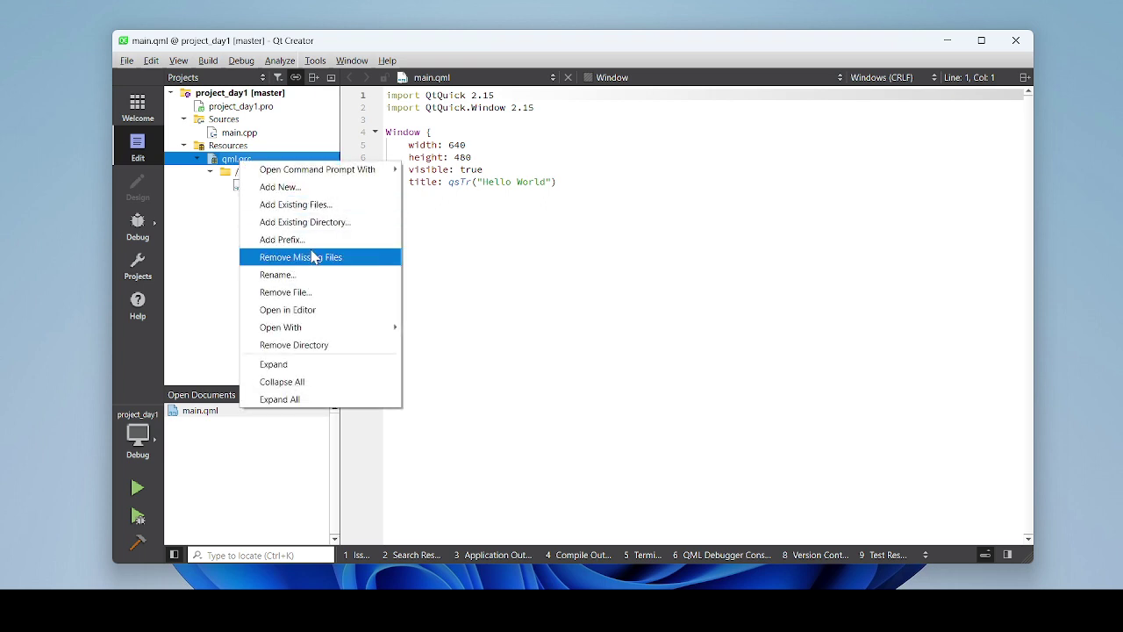
mouse_move(311, 332)
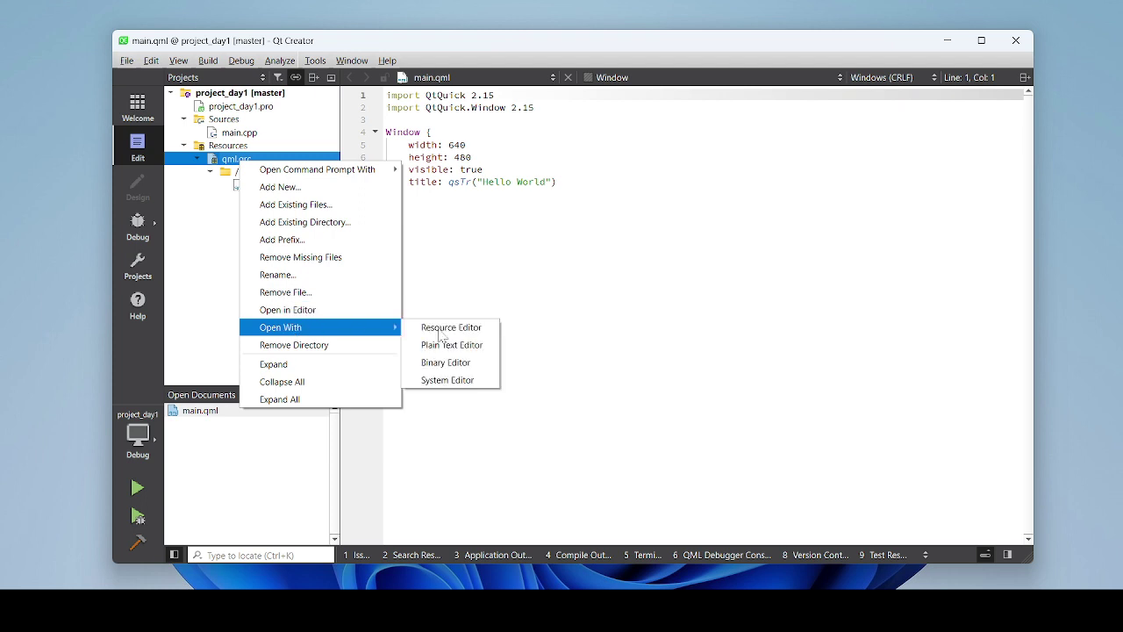
click(460, 345)
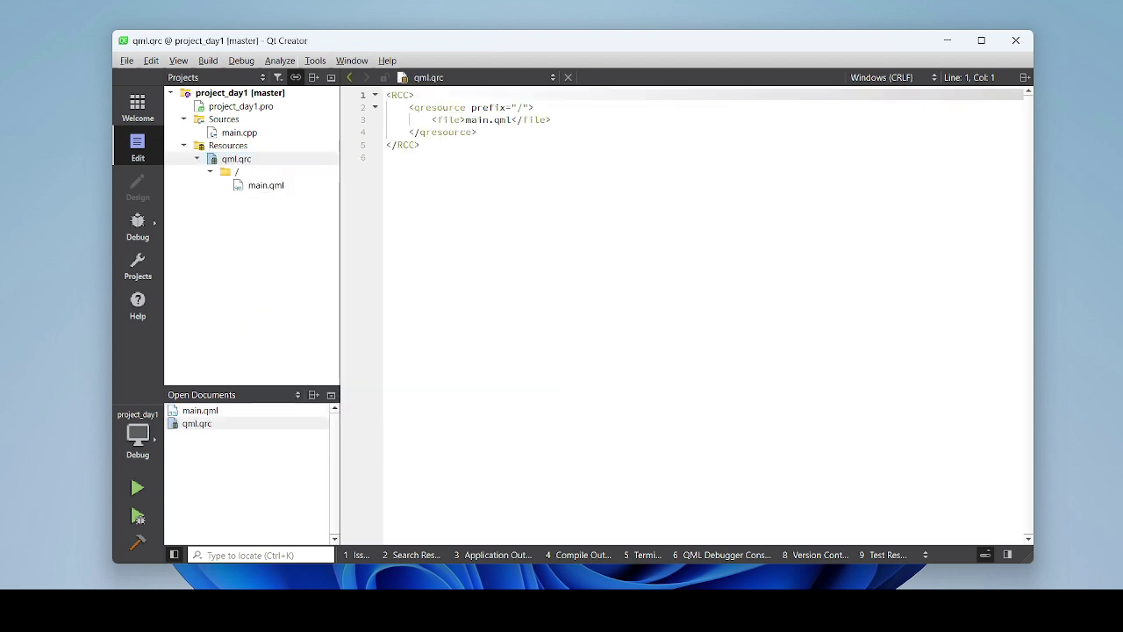
click(476, 132)
drag(476, 132, 301, 111)
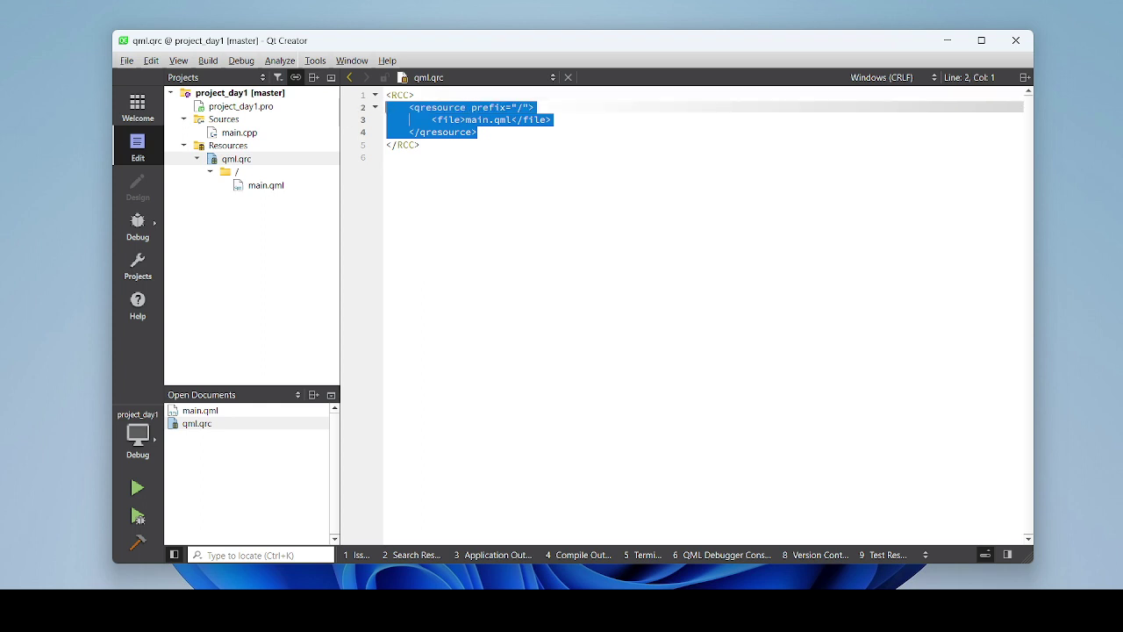
key(Right)
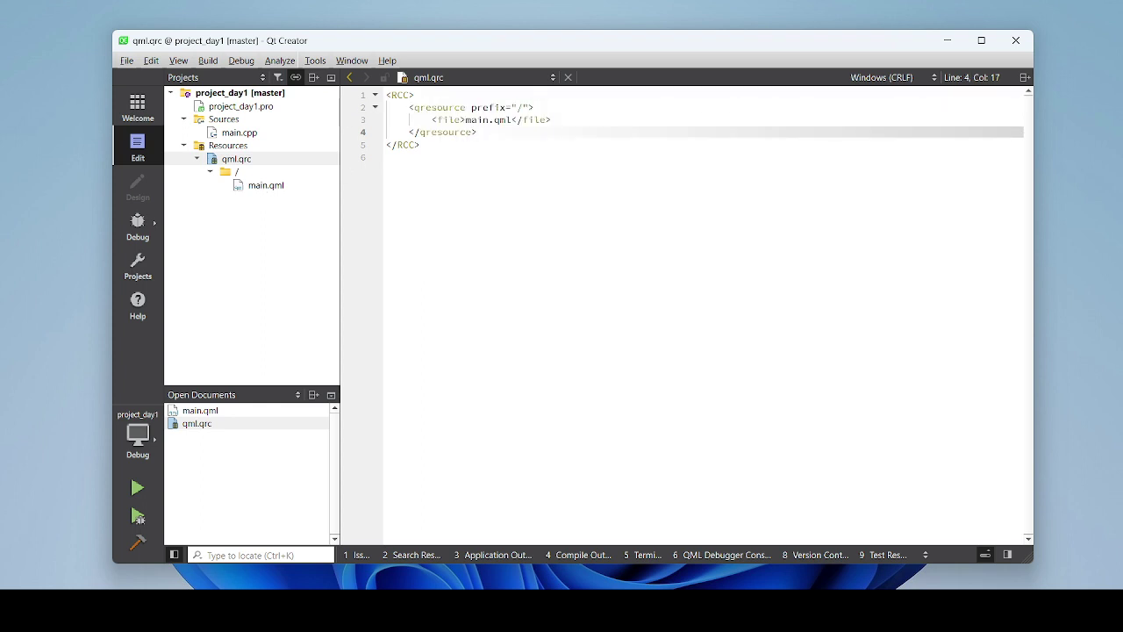
Try duplicating the main.qml file entry on a new line in qml.qrc, and undo the duplication
click(552, 119)
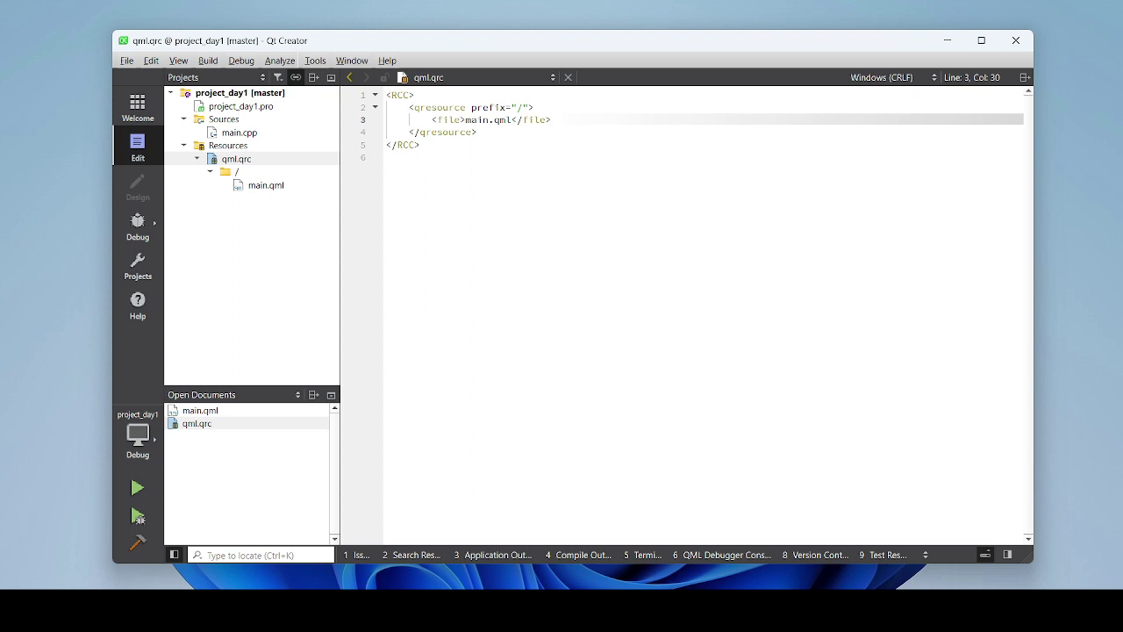
key(shift+Home)
key(ctrl+c)
key(Right)
key(Return)
key(ctrl+v)
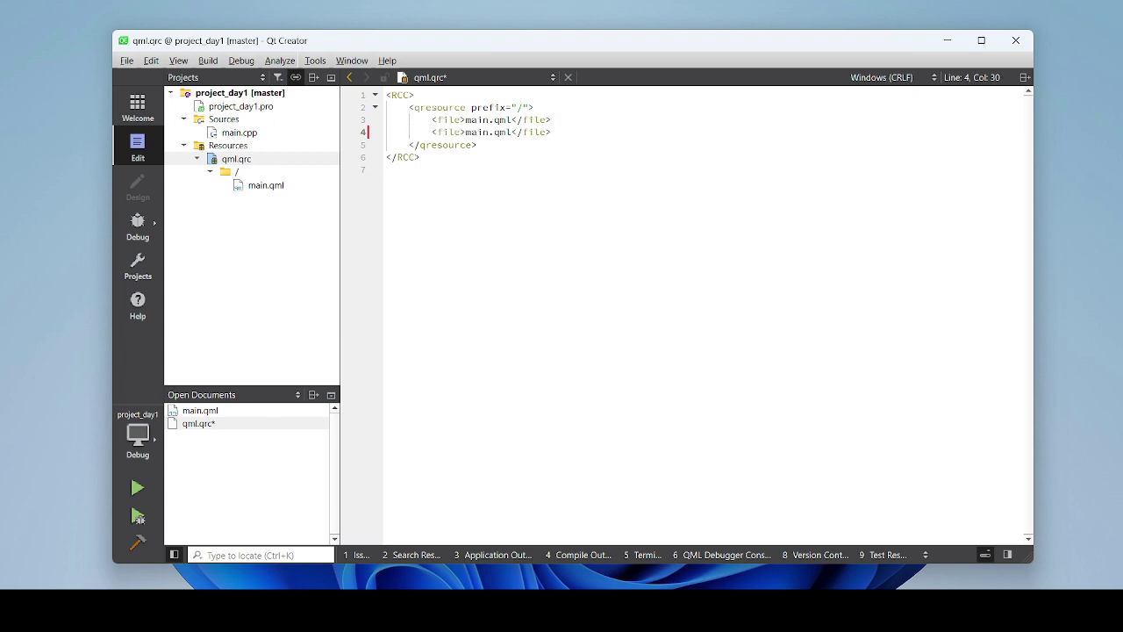
key(ctrl+z)
key(ctrl+z)
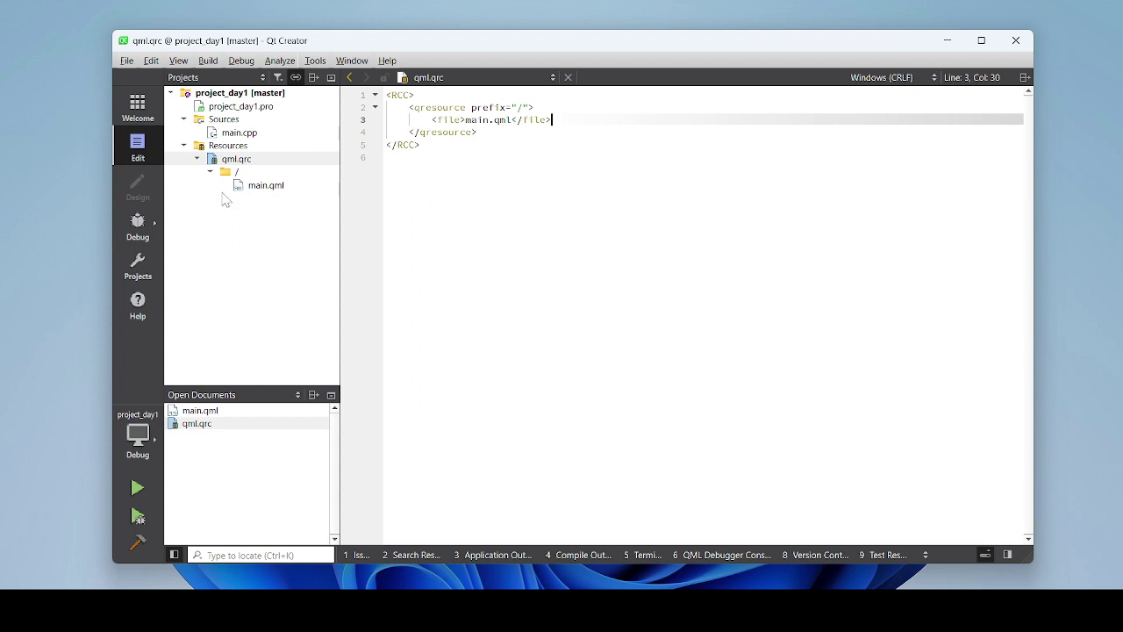
Open the main.cpp source file from the project's Sources to view its code
click(240, 133)
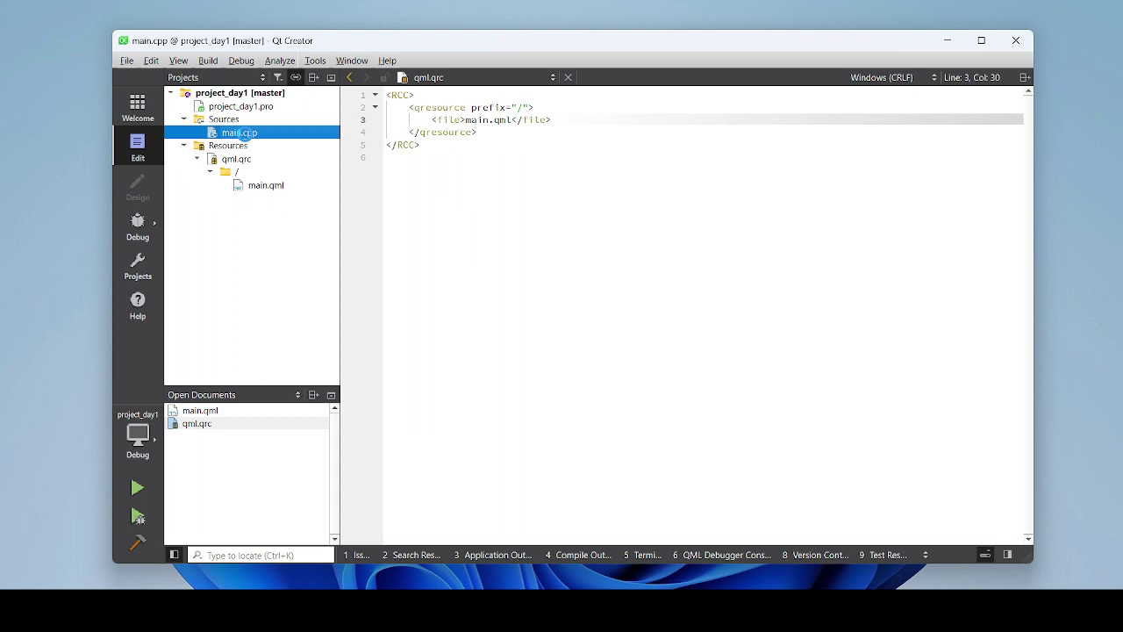
double_click(240, 133)
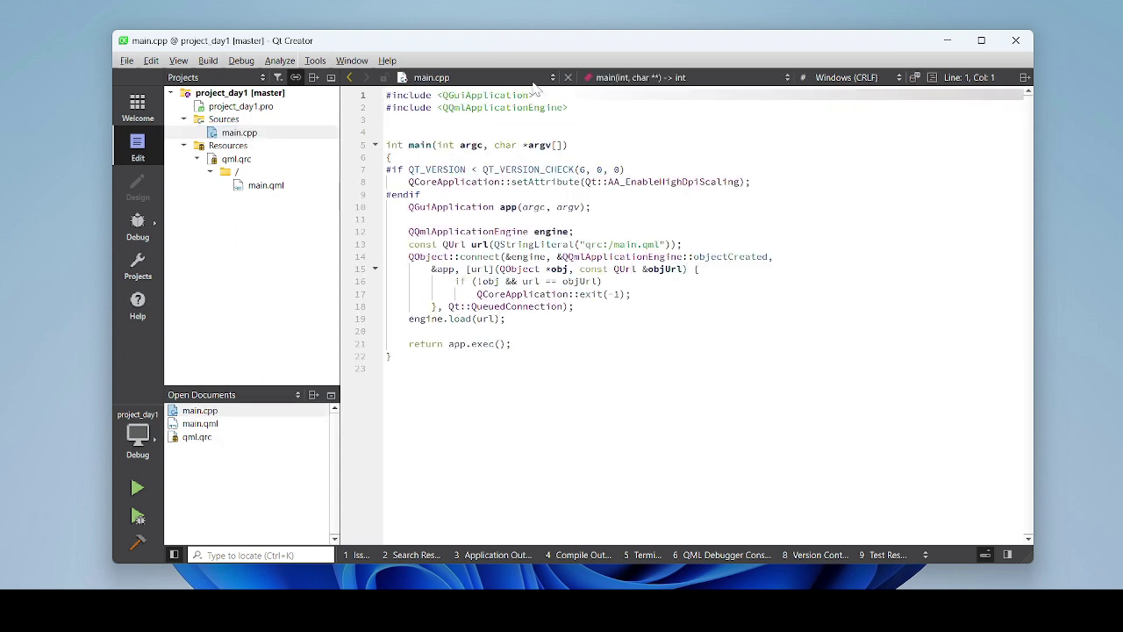